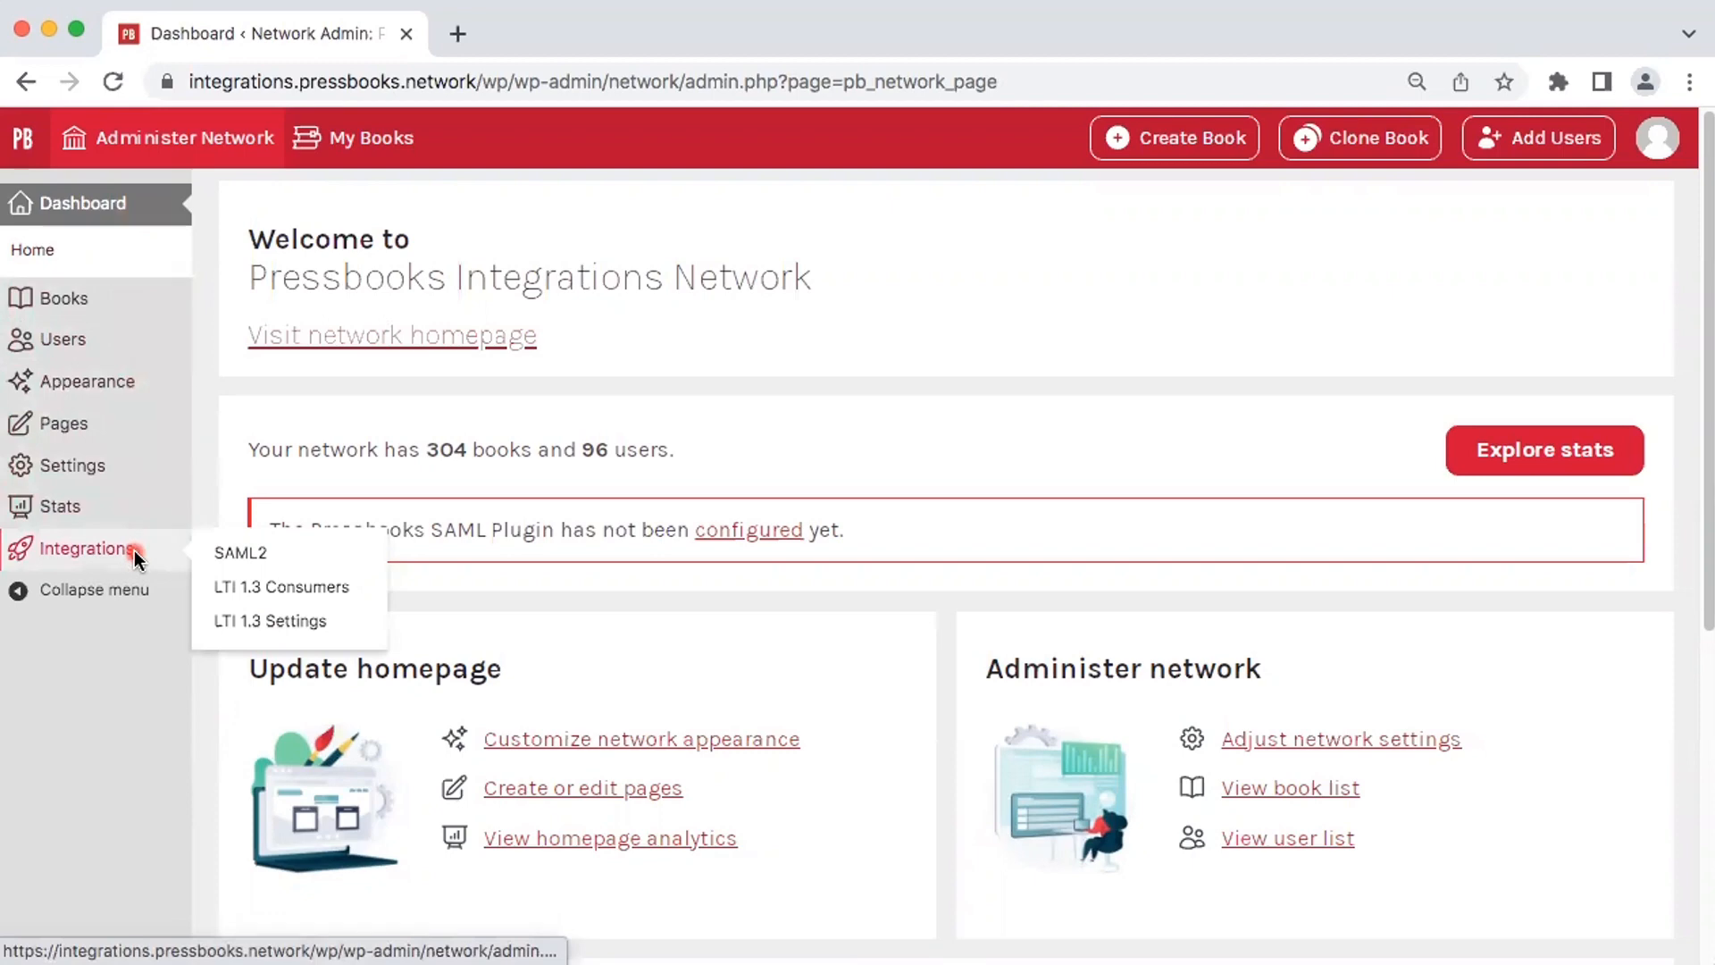
Step: Open the SAML2 integration settings, view the metadata XML configuration and select the uid and mail attribute names
click(254, 555)
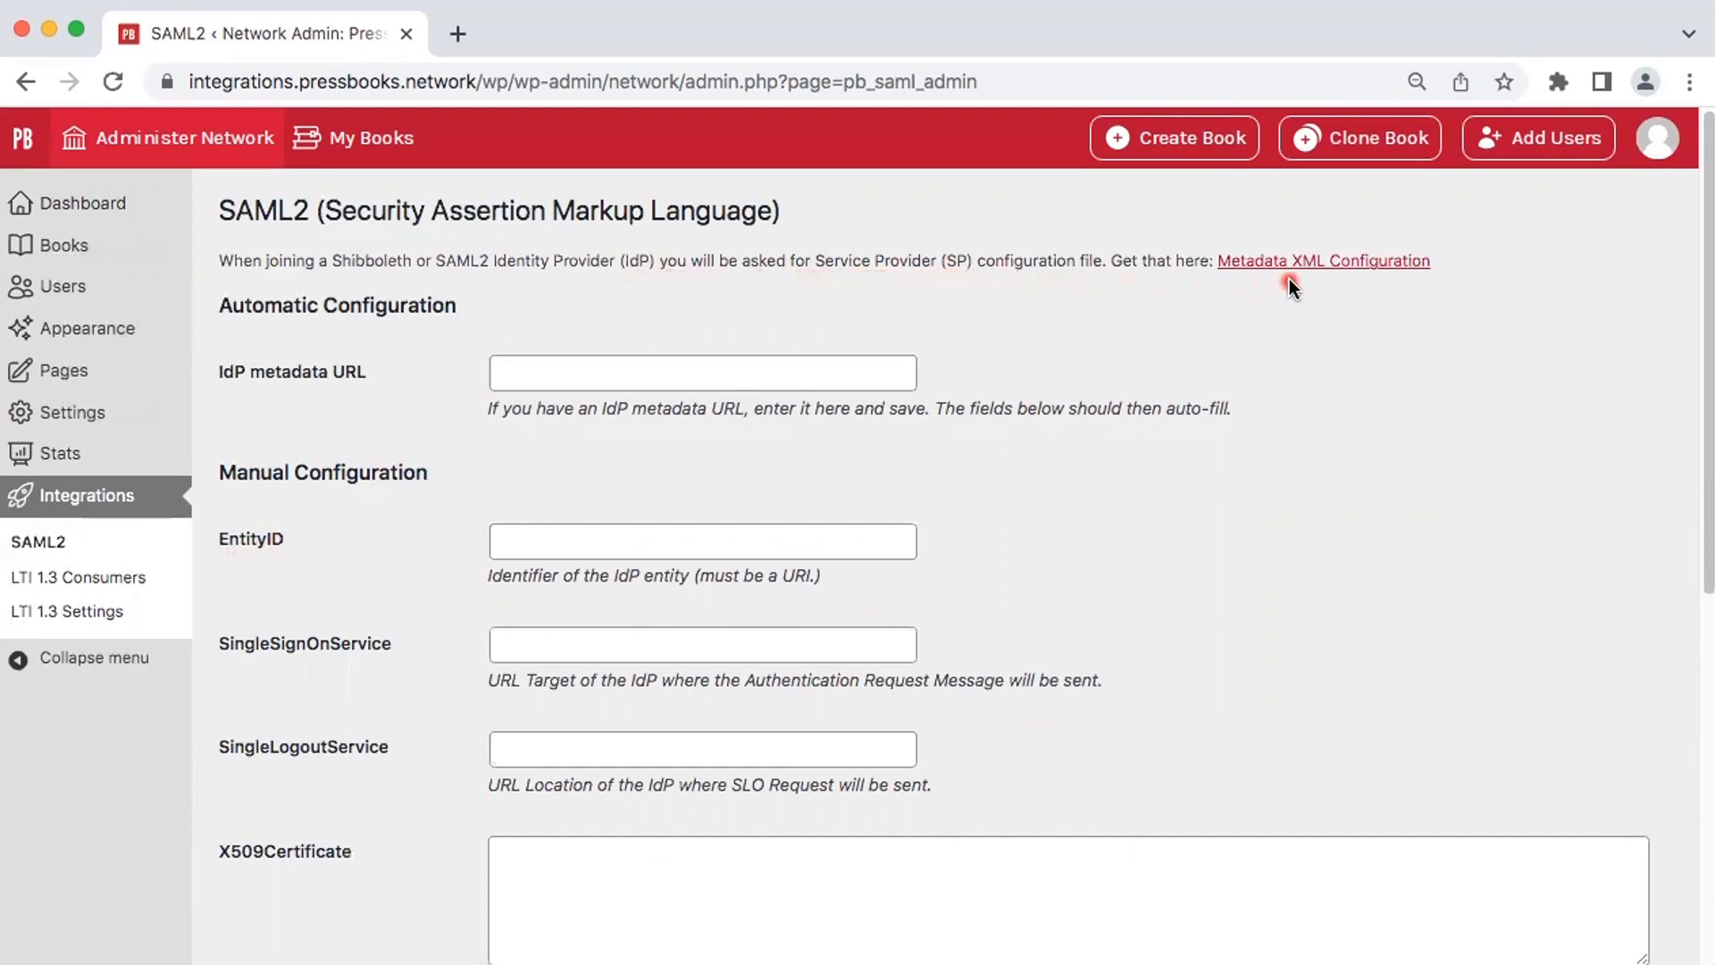
click(1306, 261)
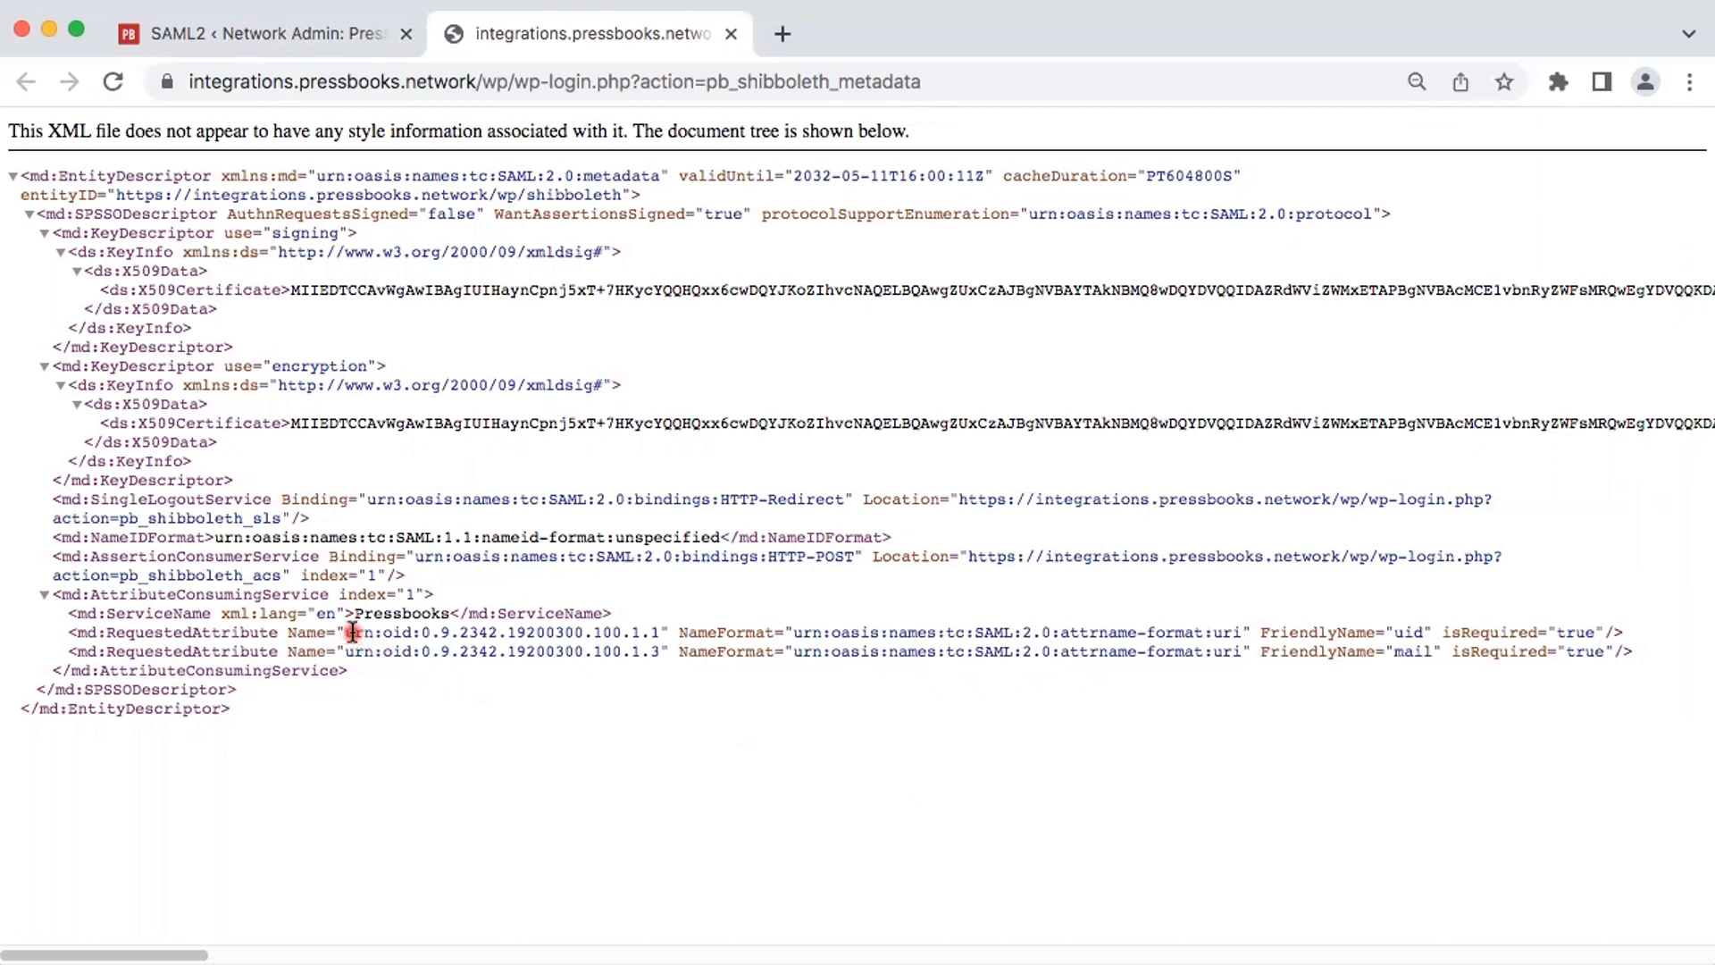
drag(346, 632, 657, 628)
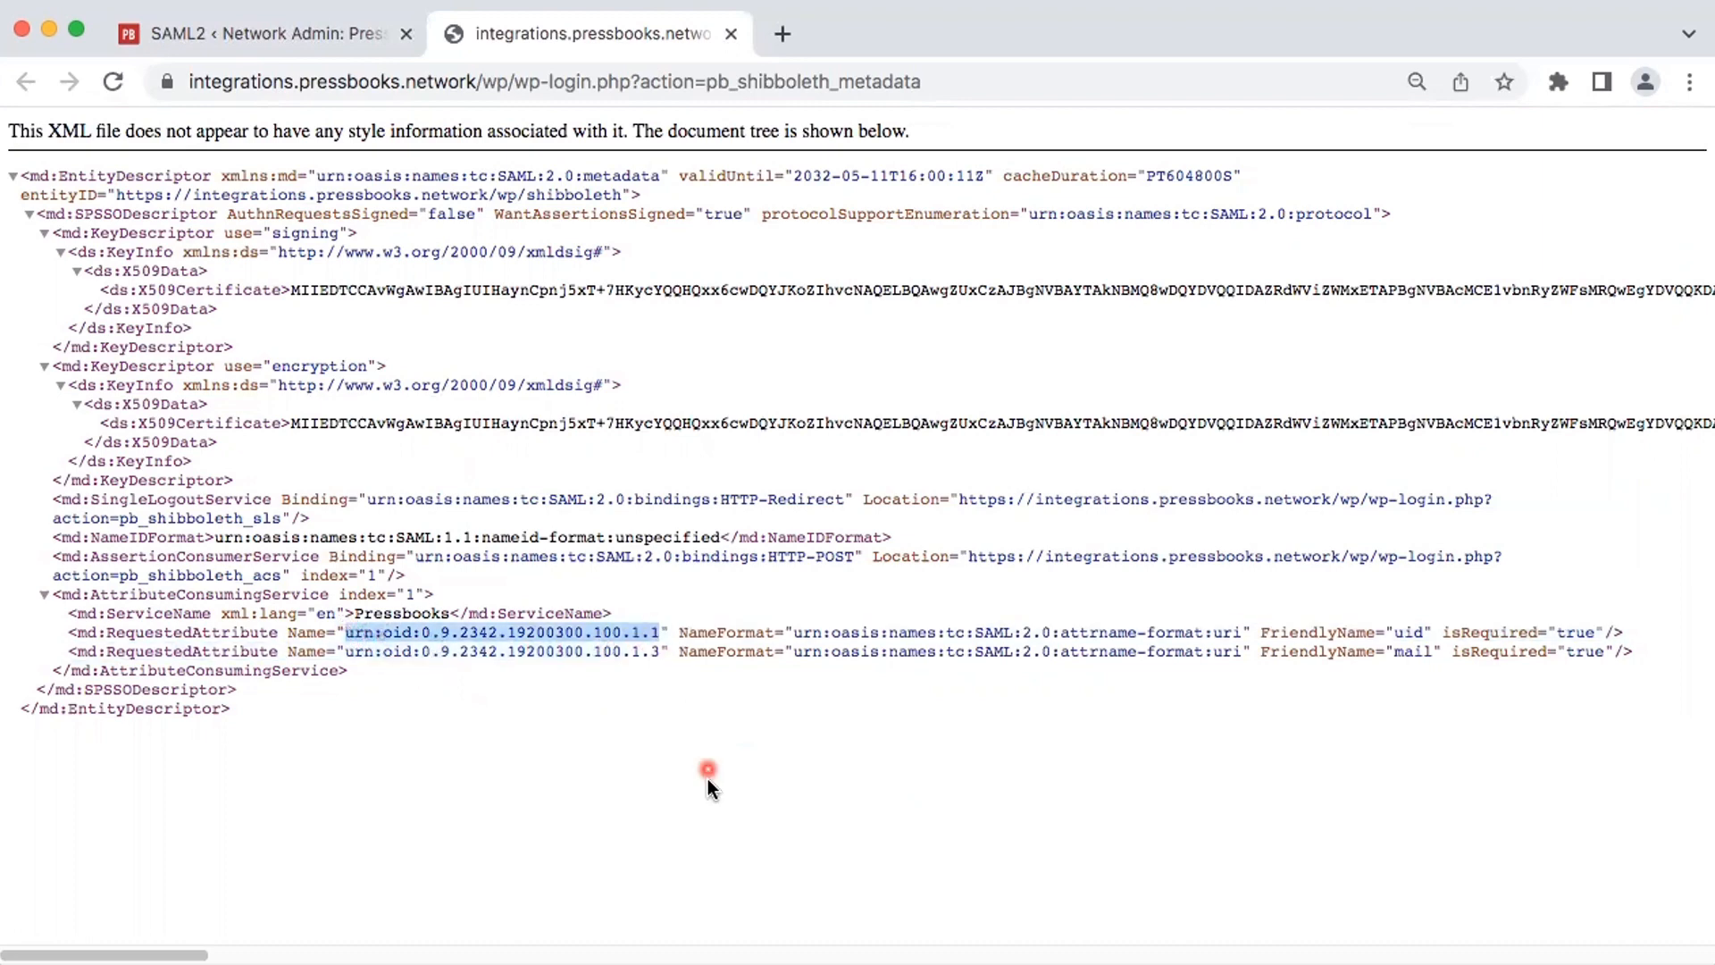
drag(346, 653, 660, 652)
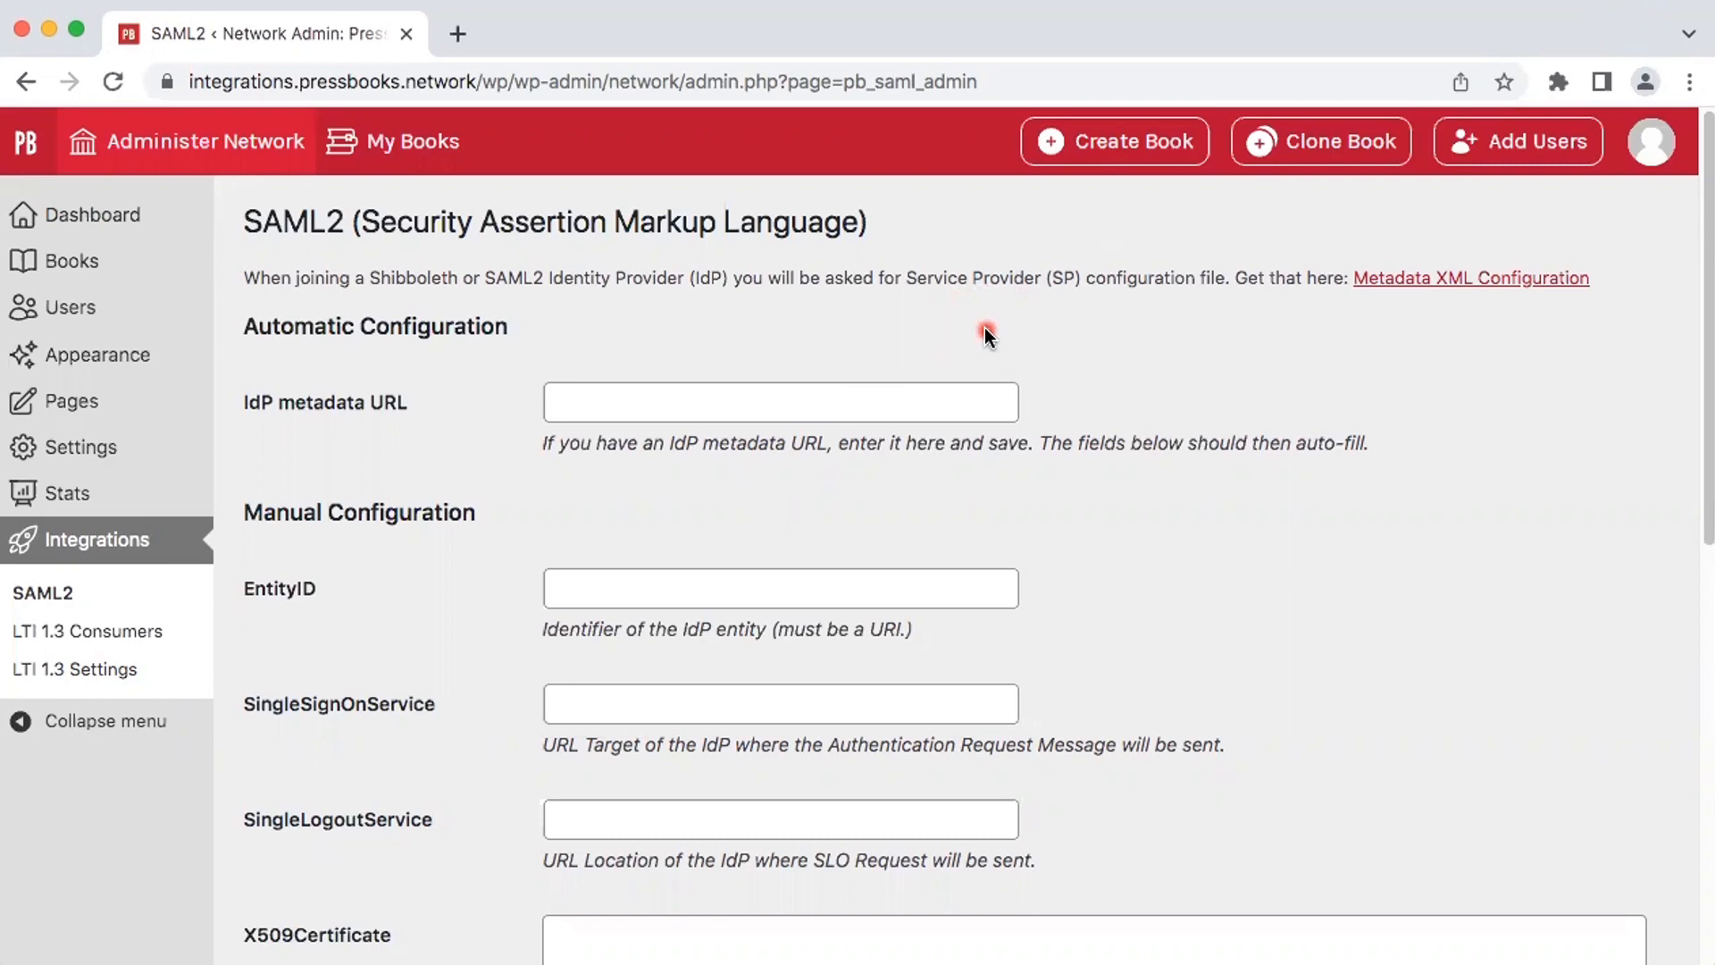
click(681, 402)
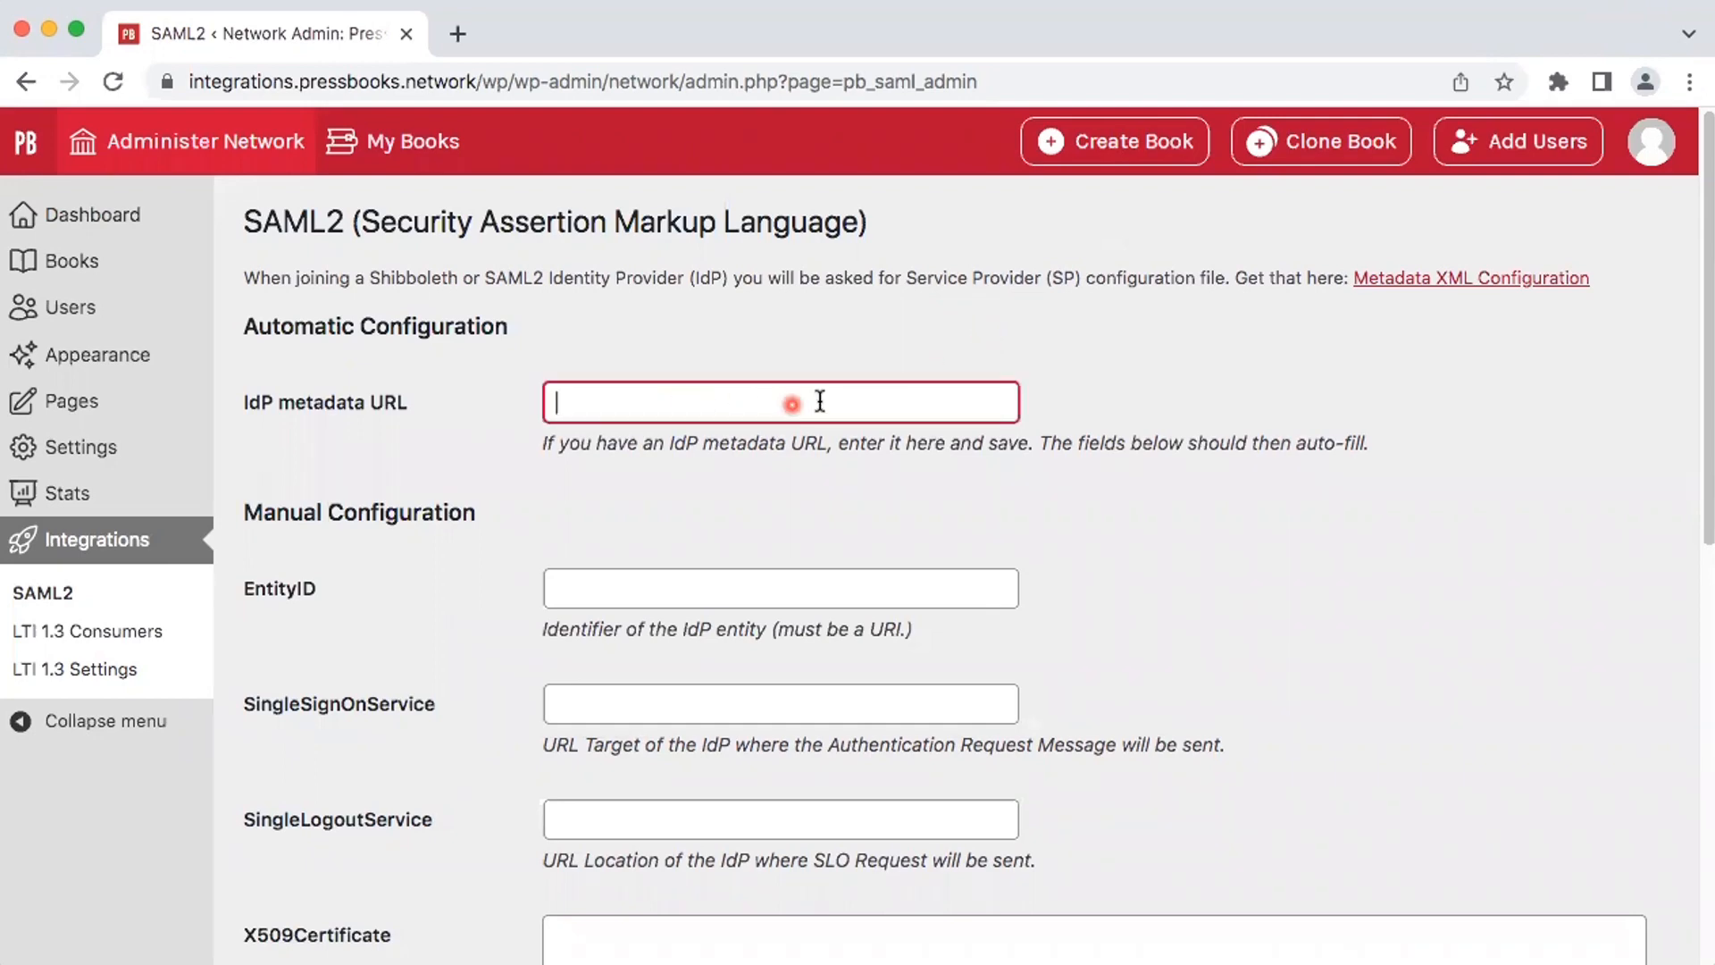
text(https://samltest.id/saml/idp)
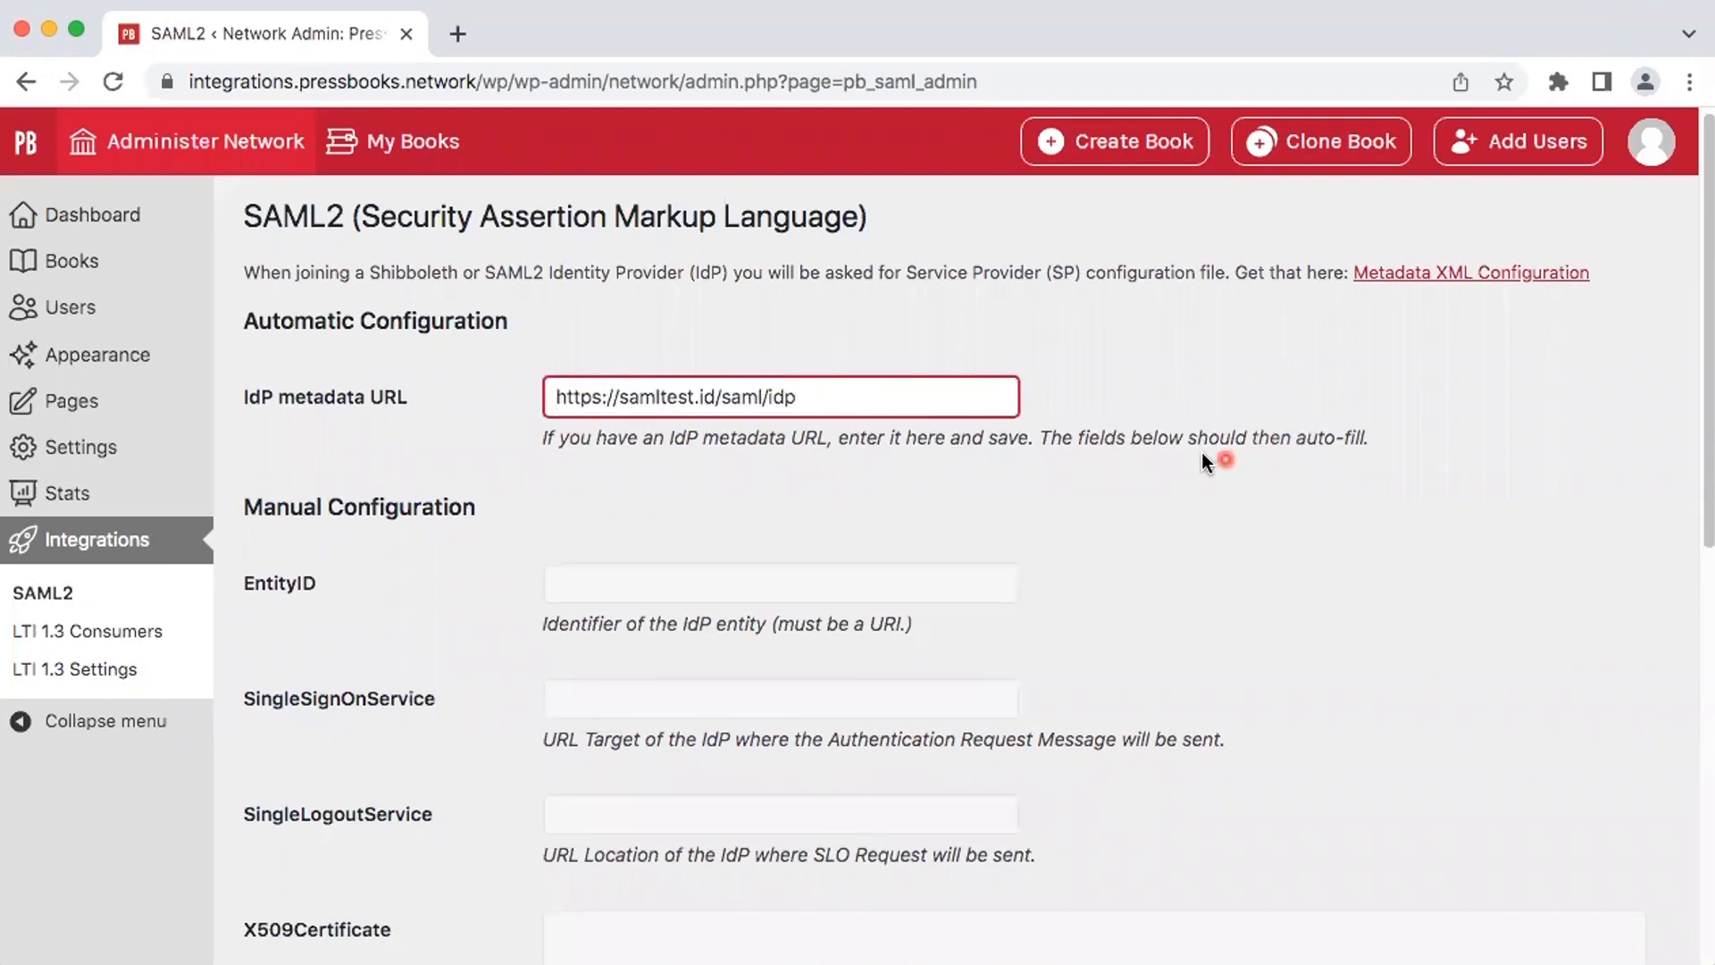
scroll(1203, 461, down, 10)
click(386, 822)
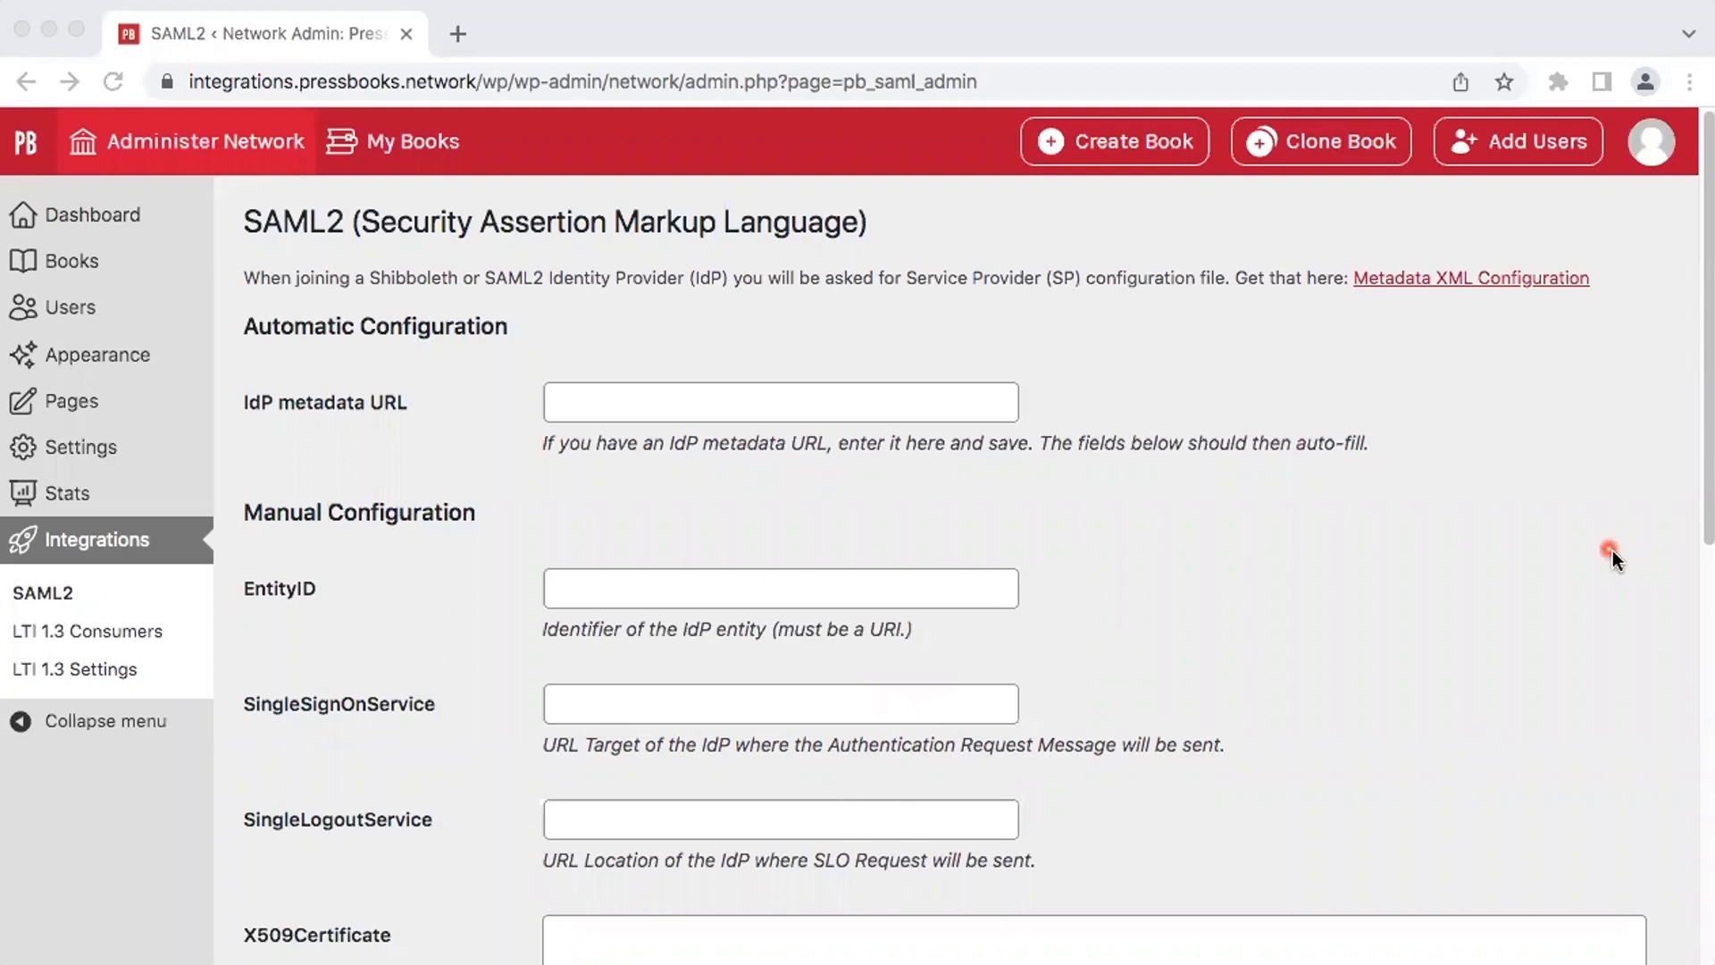
click(962, 582)
text(https://samltest.id/saml/idp)
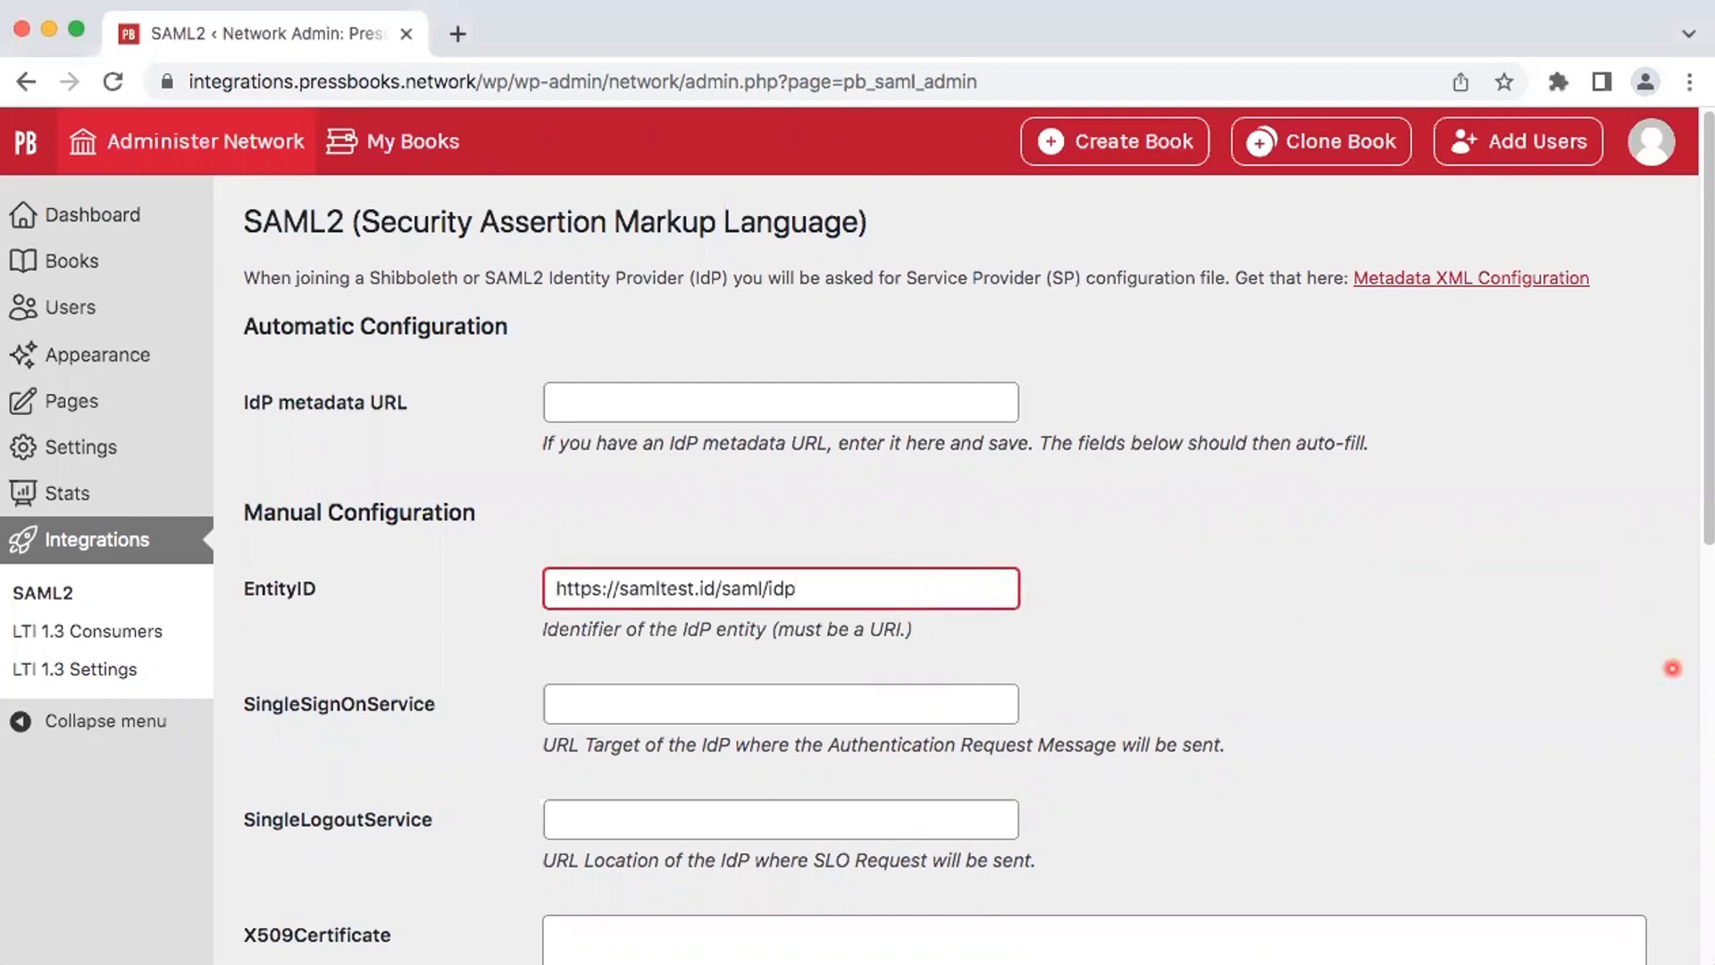
click(921, 705)
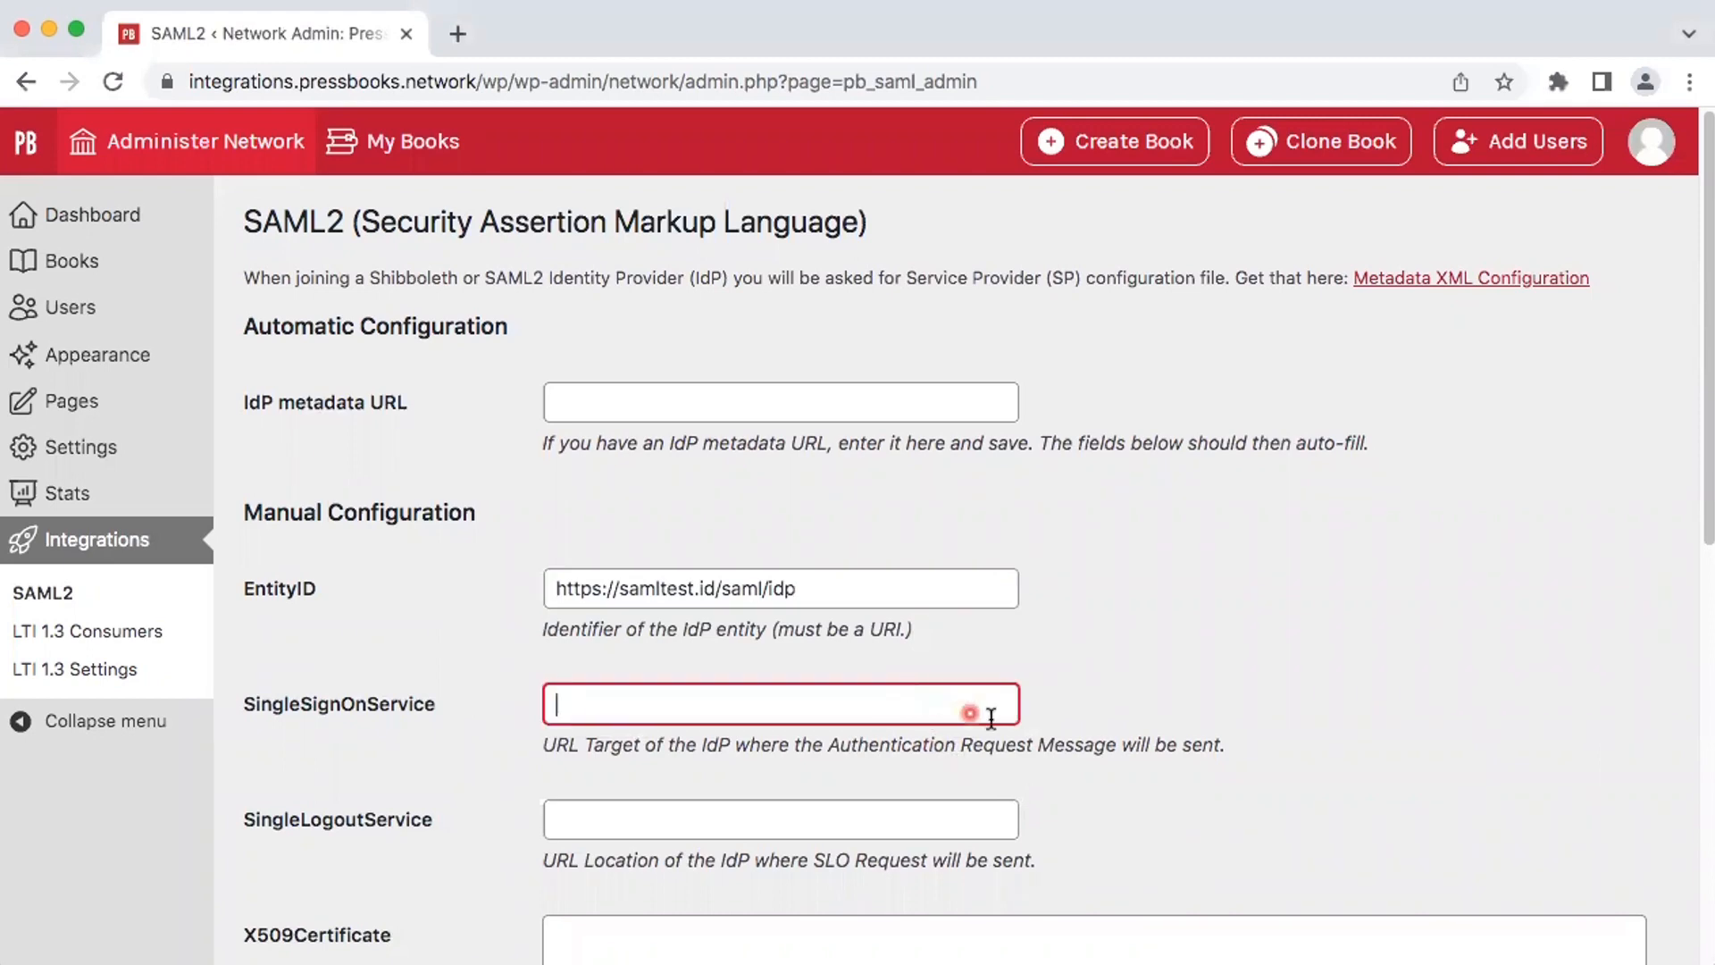
text(https://samltest.id/idp/profile/SAML2/Redirect/SSO)
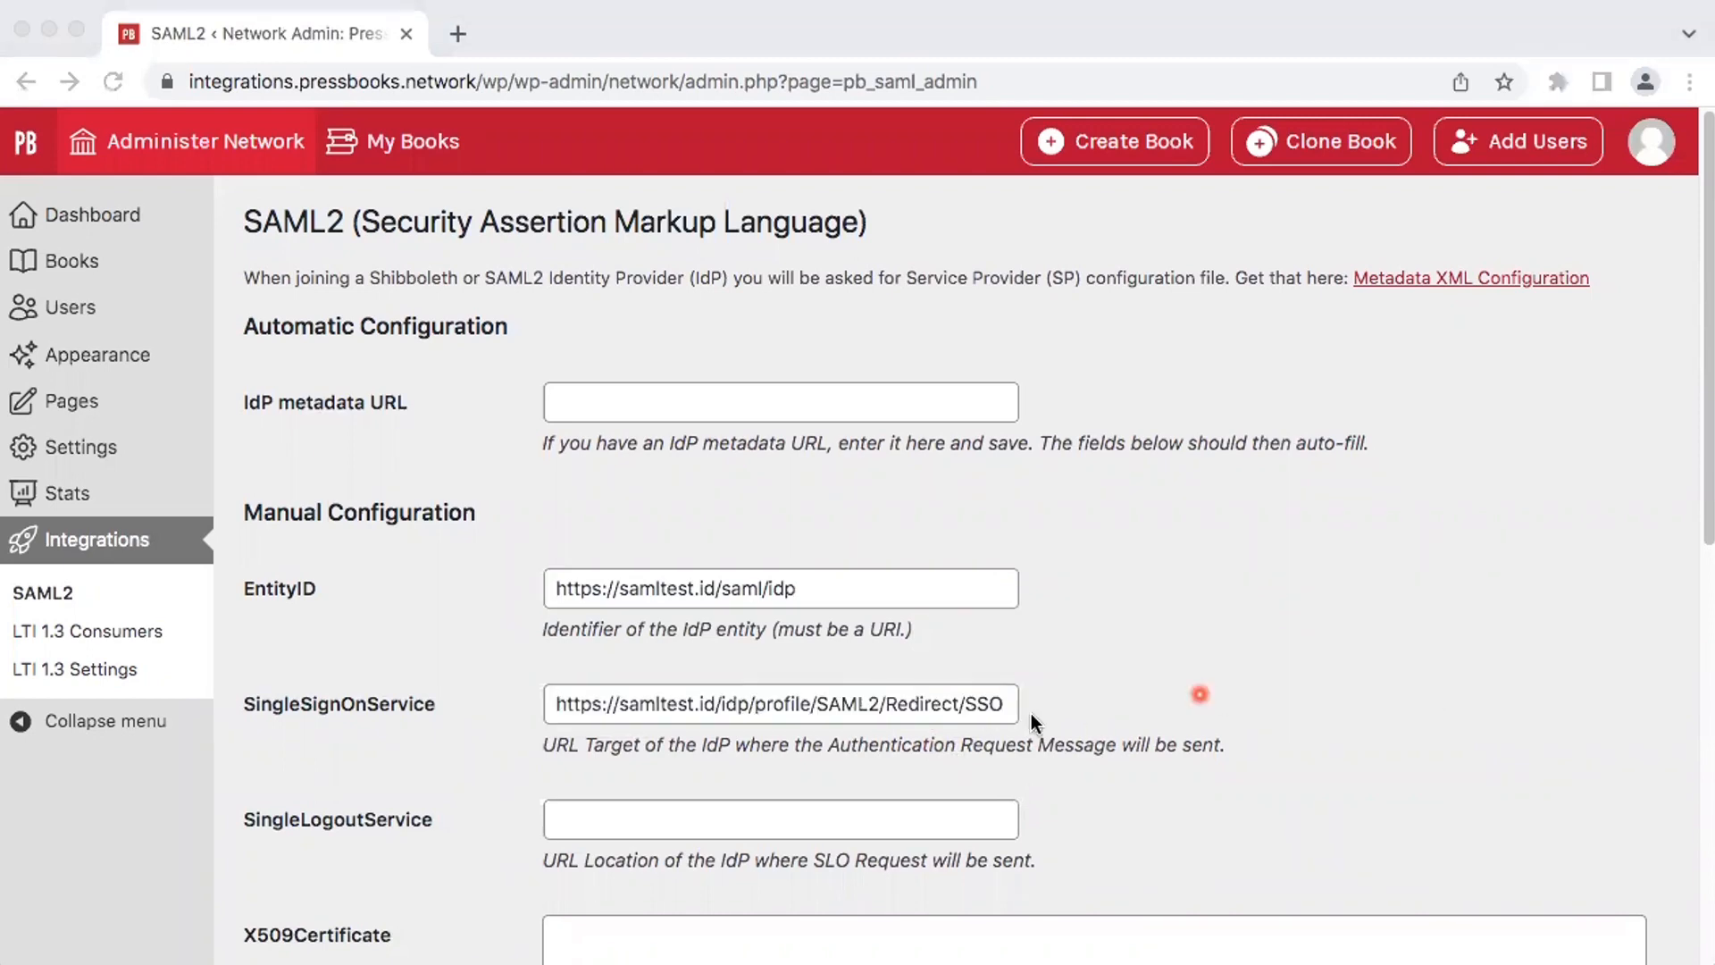
click(768, 817)
click(803, 808)
text(https://samltest.id/idp/profile/SAML2/Redirect/SLO)
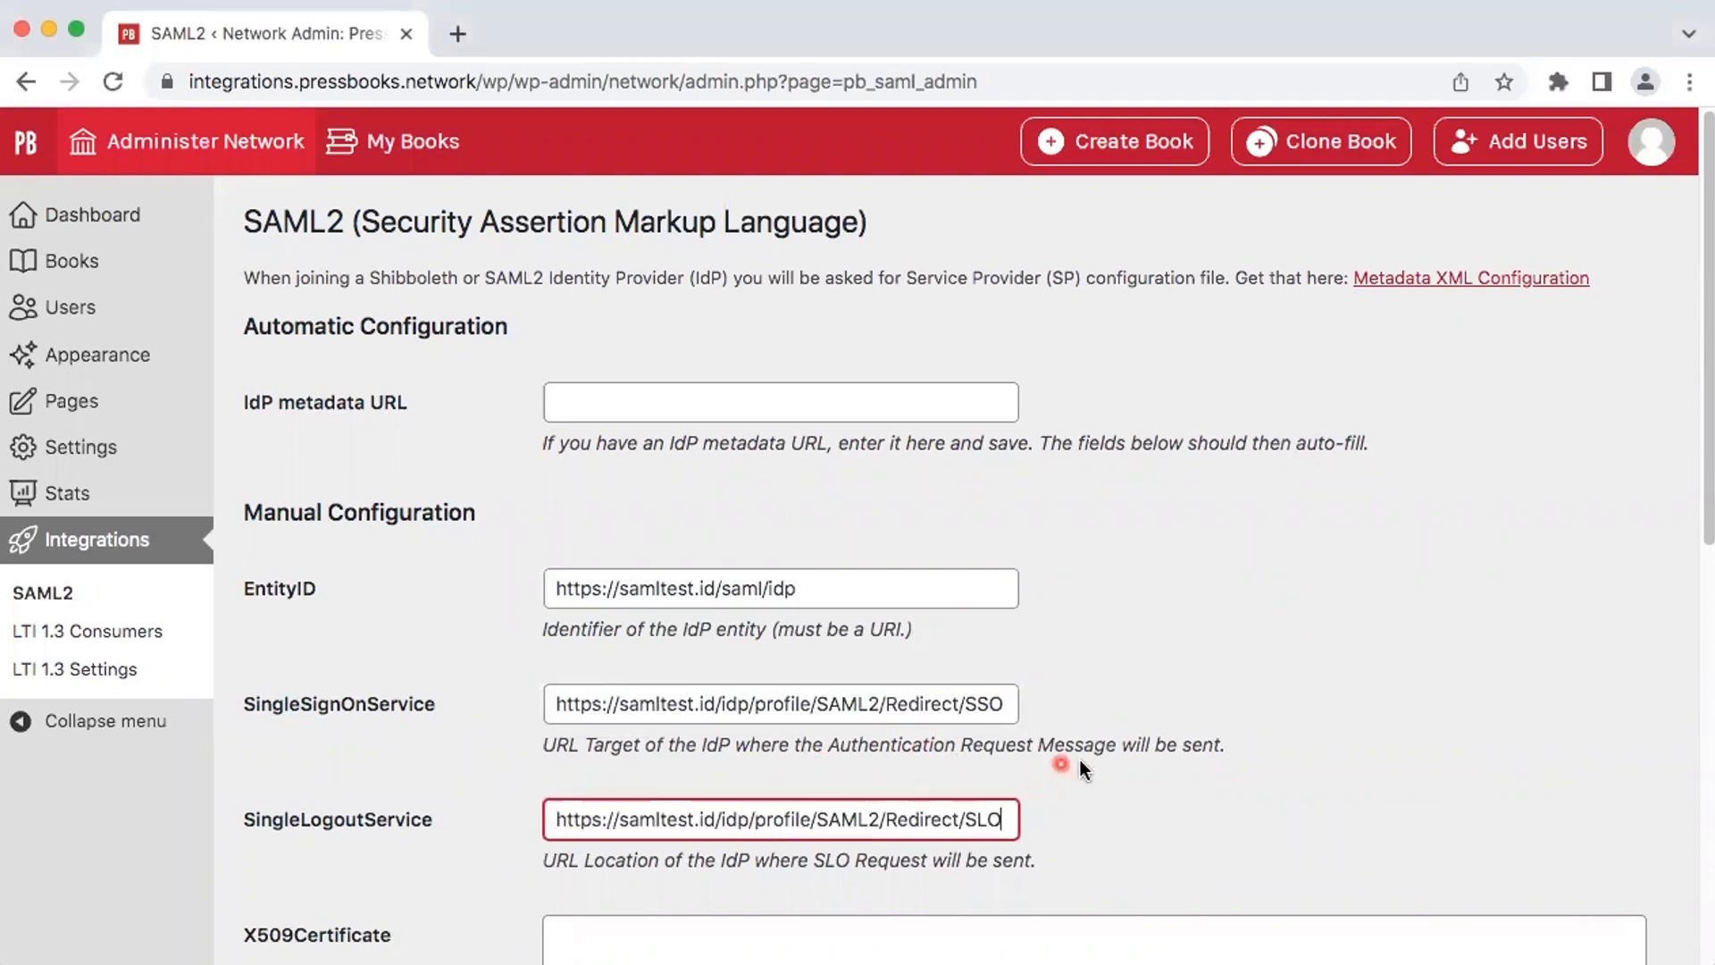
Step: Paste the identity provider's X509 certificate into the certificate field and save the SAML2 changes
scroll(1096, 759, down, 5)
click(1701, 415)
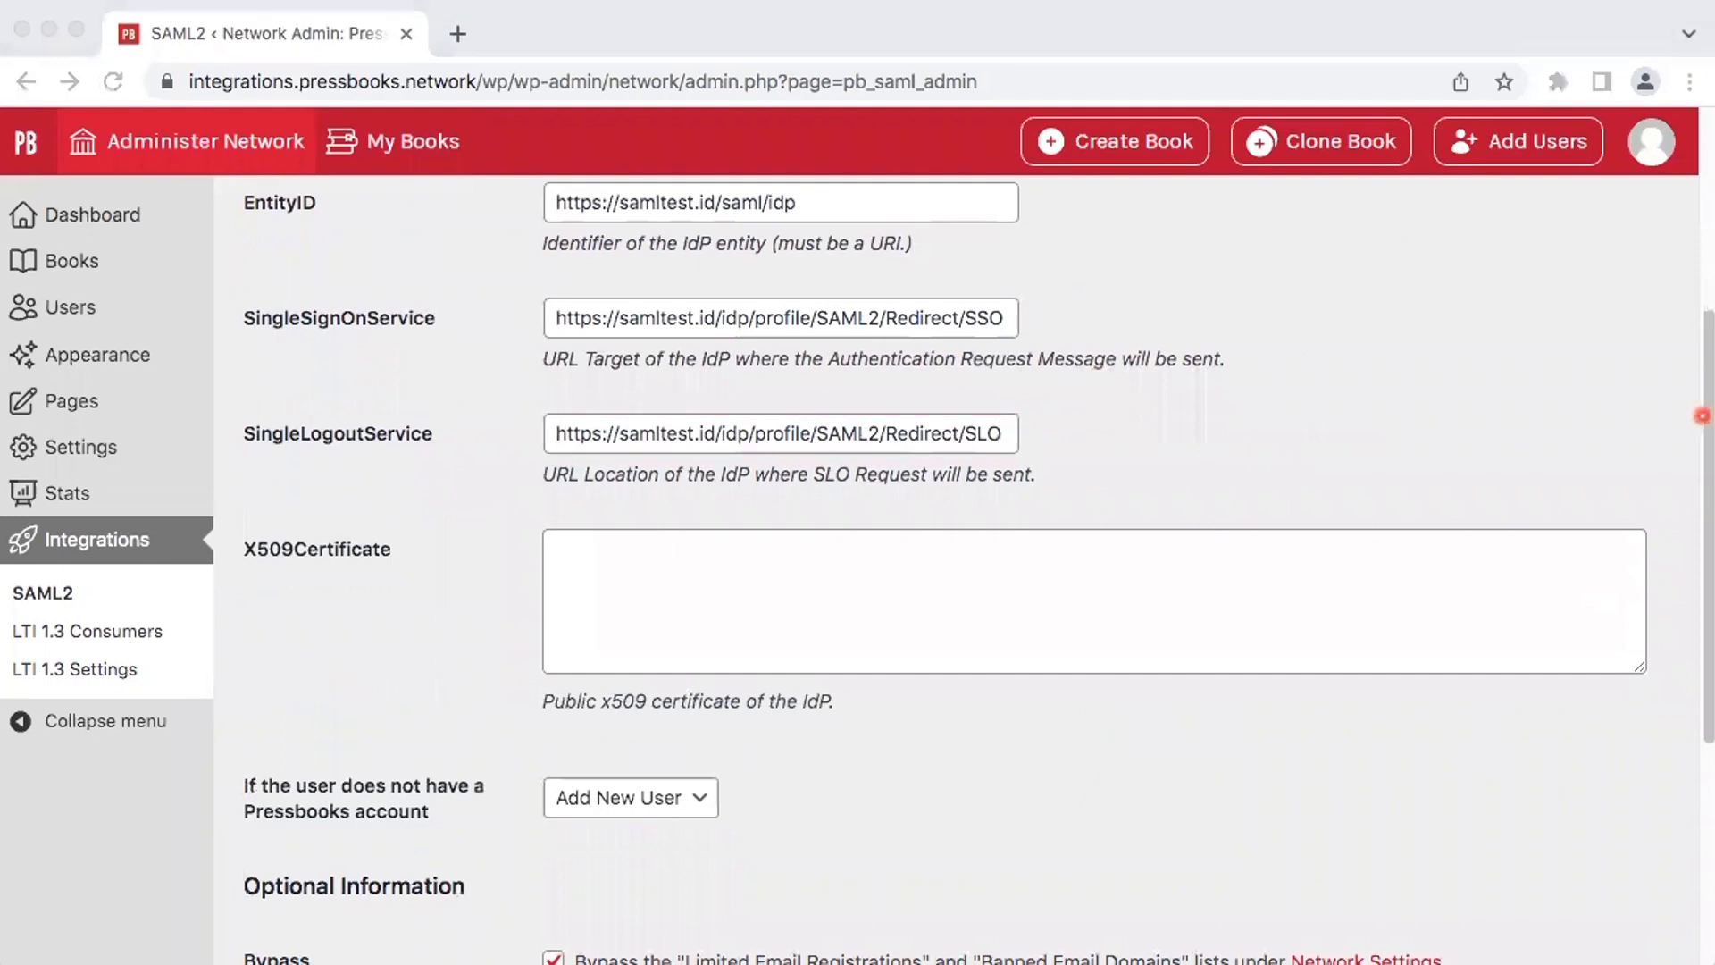
click(1143, 555)
click(1144, 556)
key(super+v)
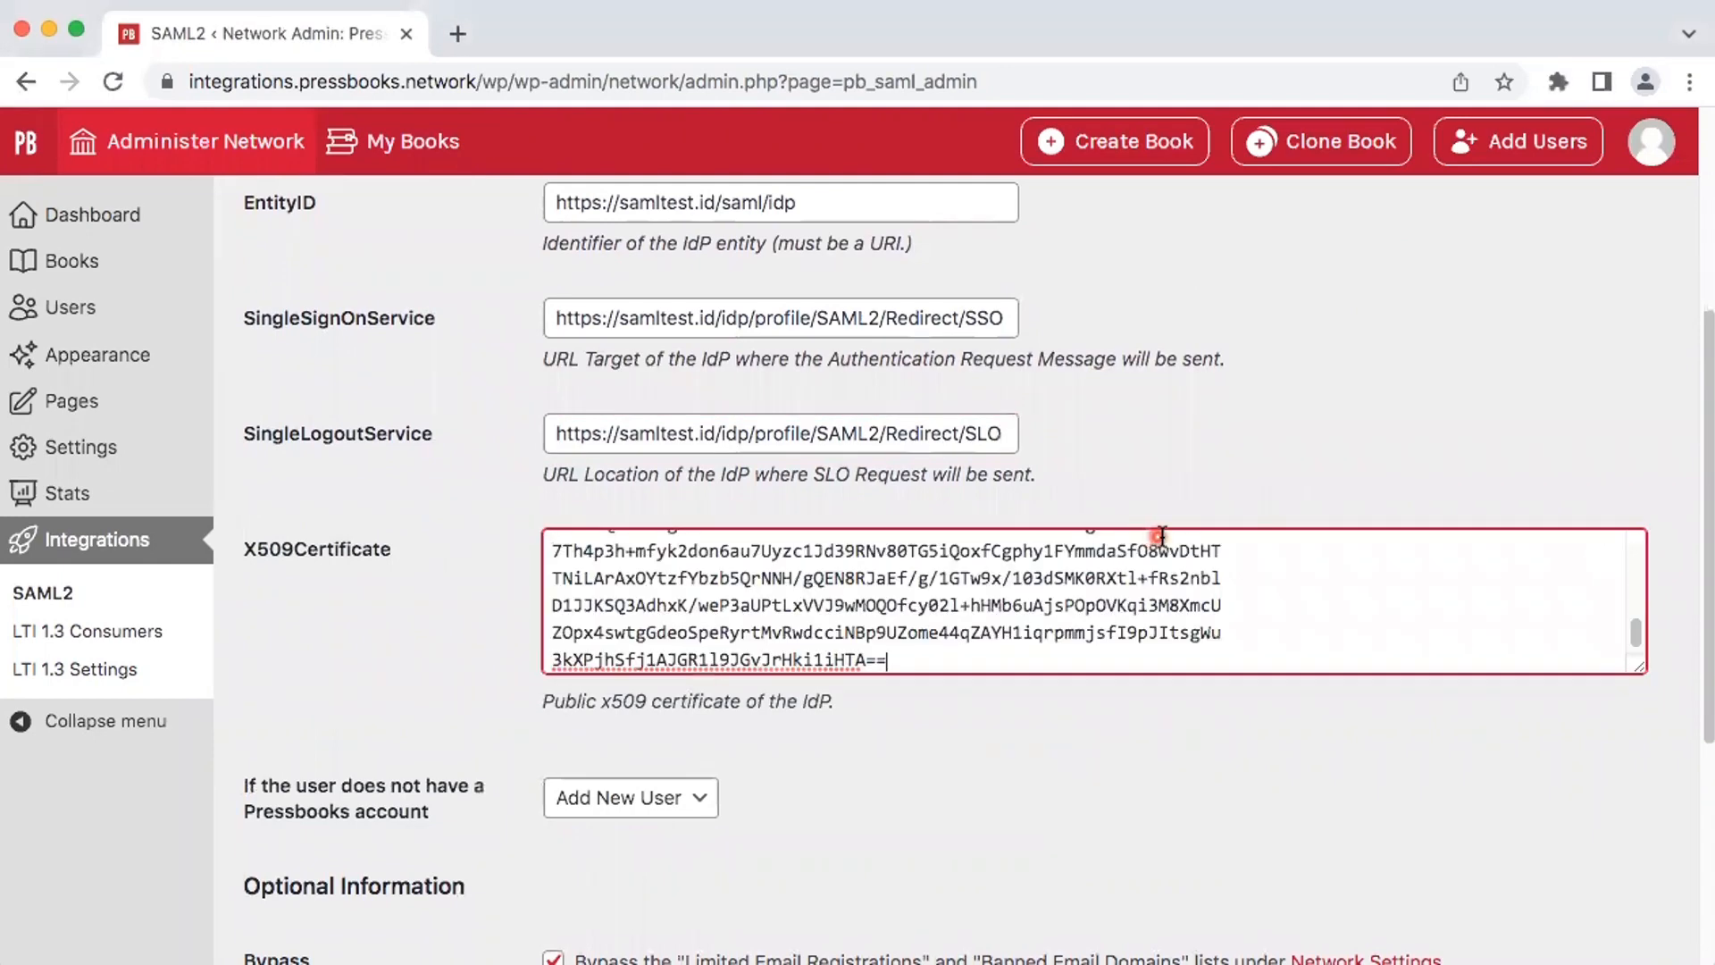
scroll(864, 539, down, 3)
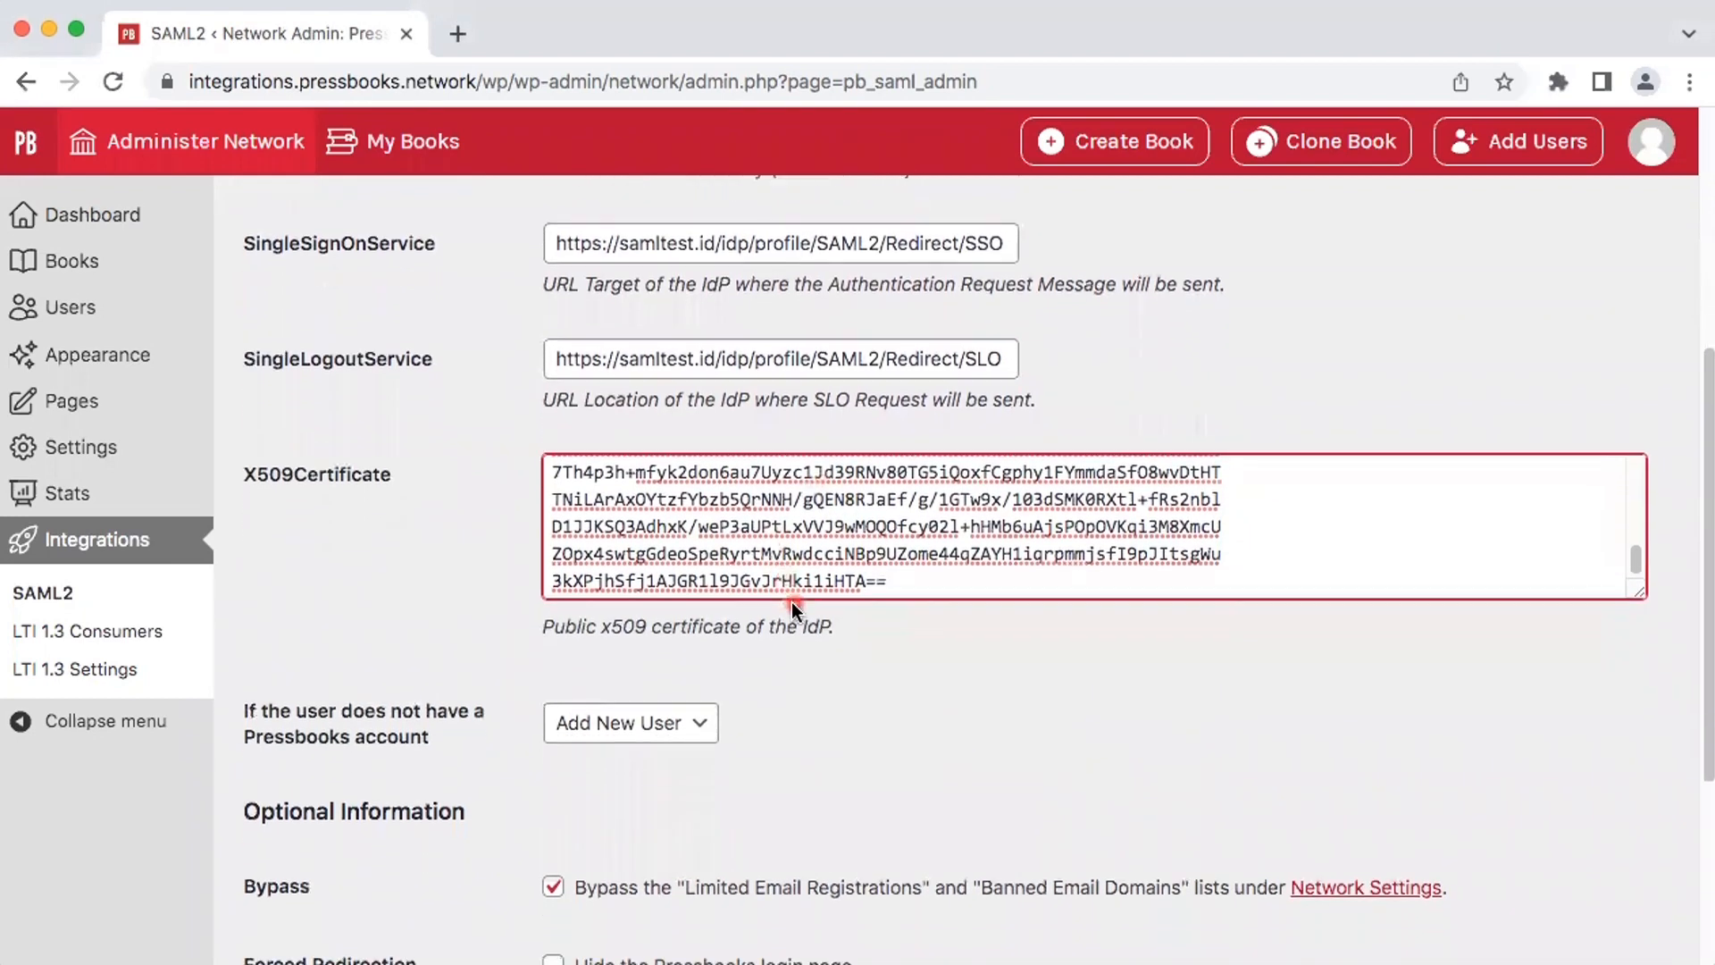
scroll(792, 602, down, 10)
click(355, 826)
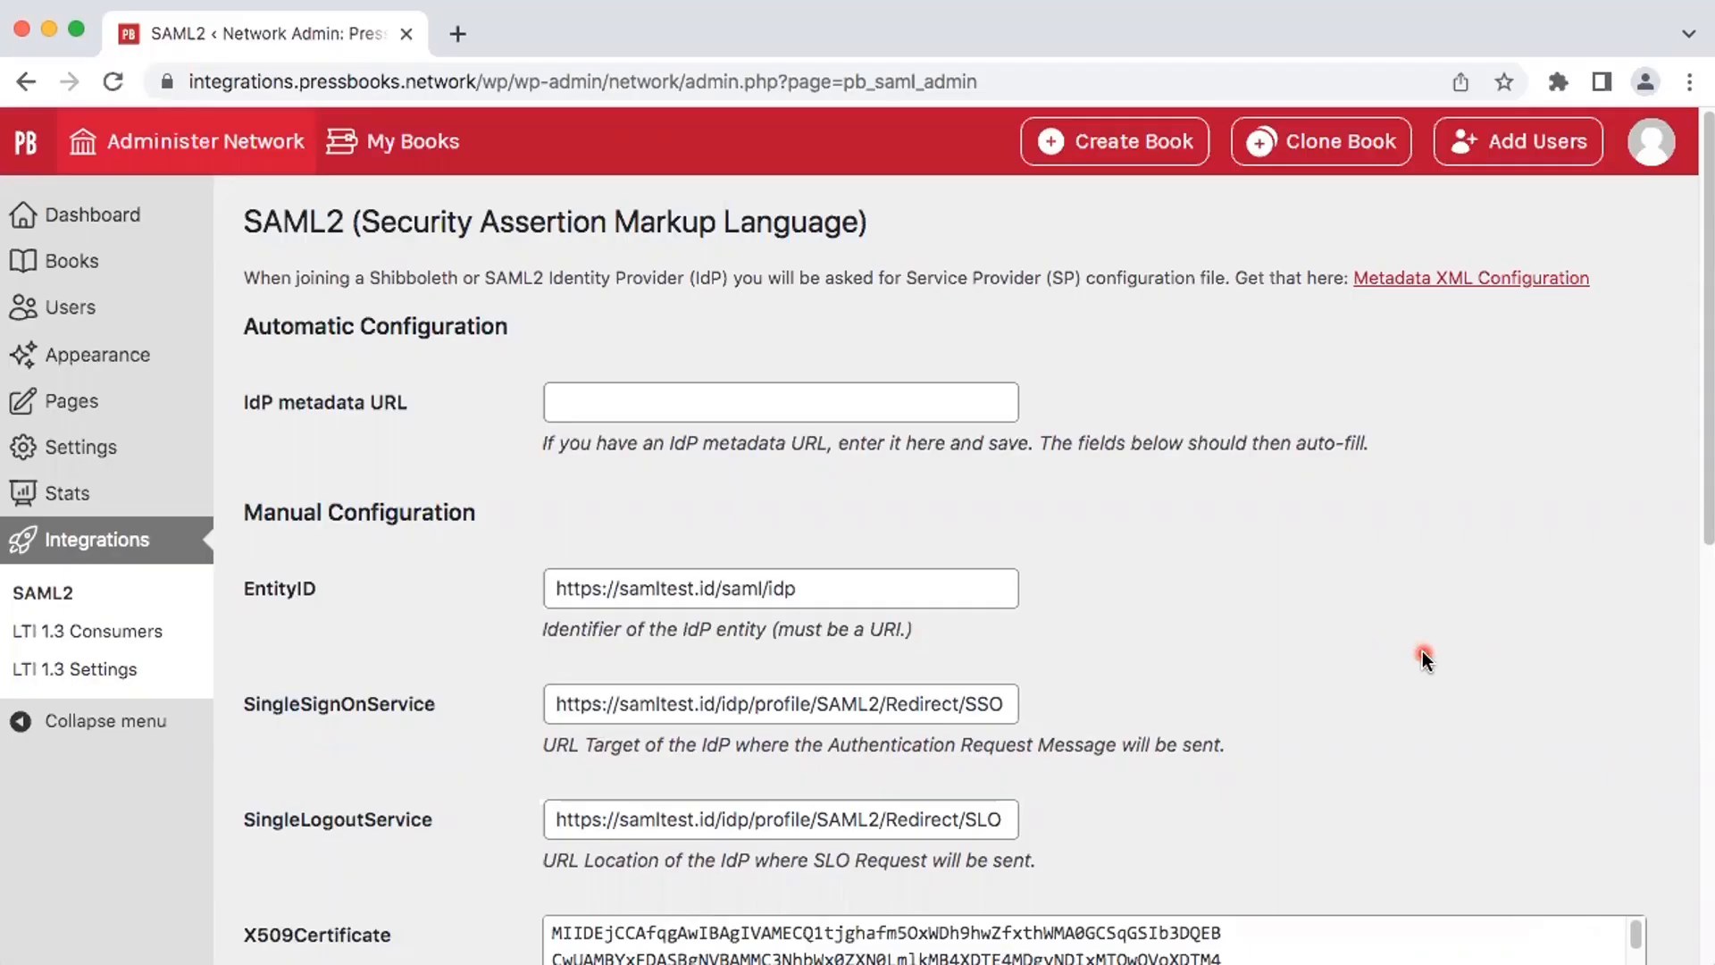
Step: Keep Add New User for users without an account, leave Bypass checked and Forced Redirection unchecked, and save the changes
scroll(1424, 659, down, 10)
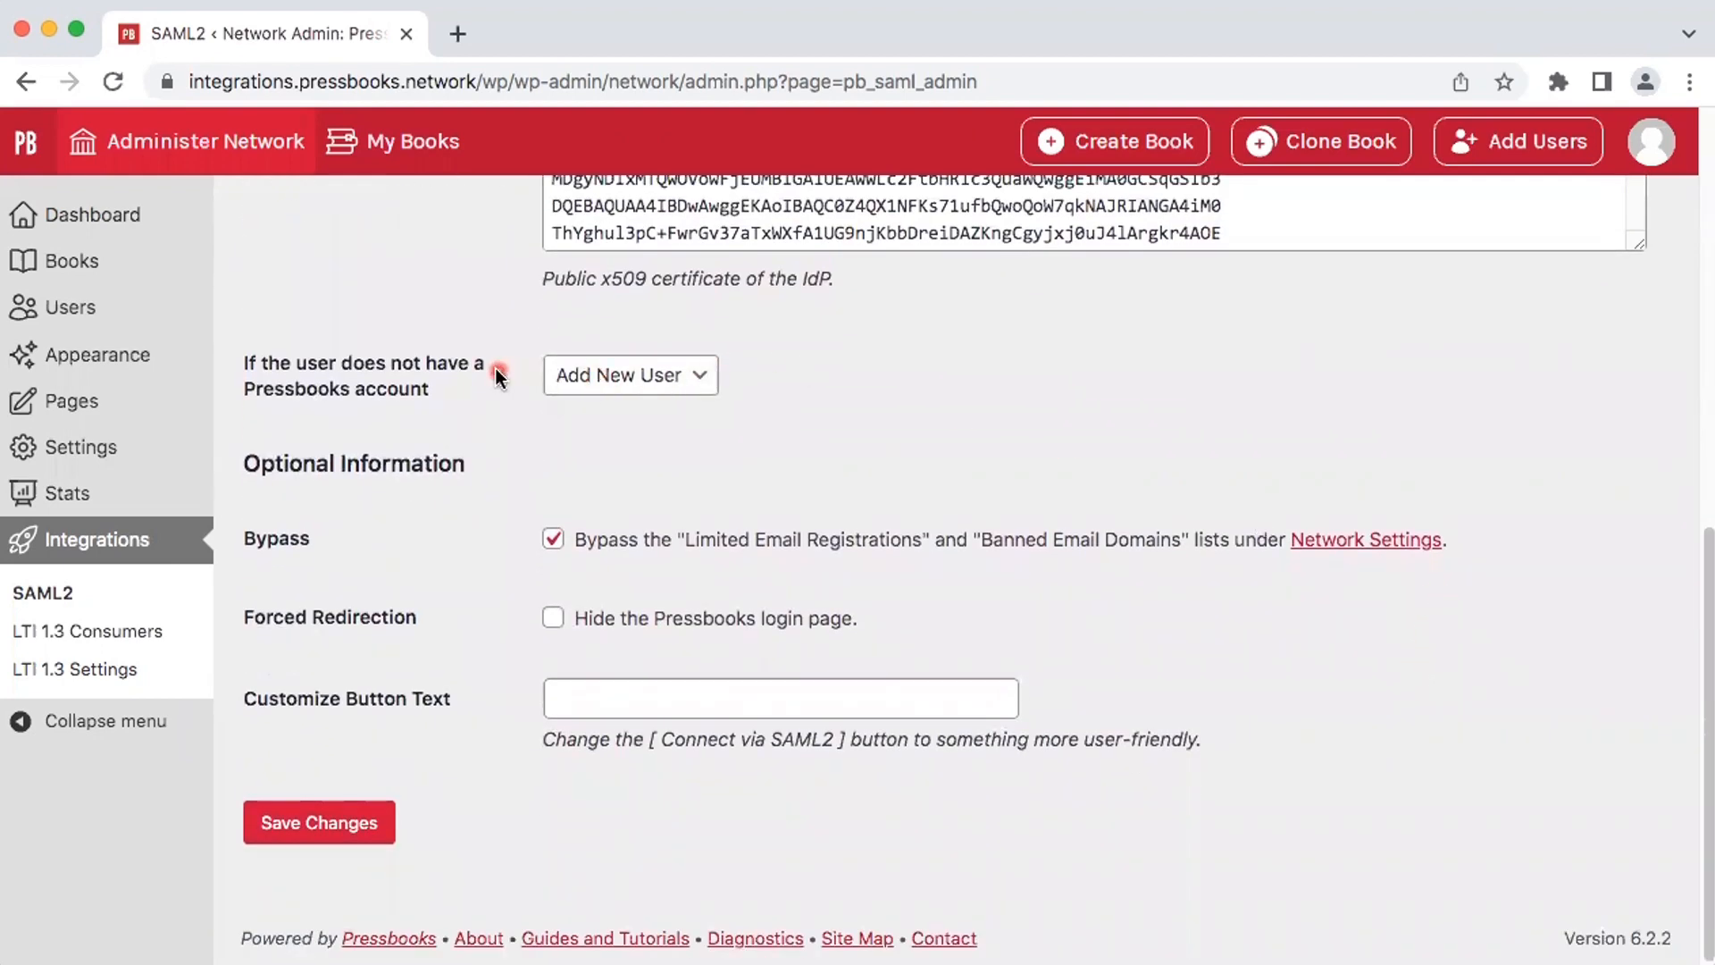
click(696, 374)
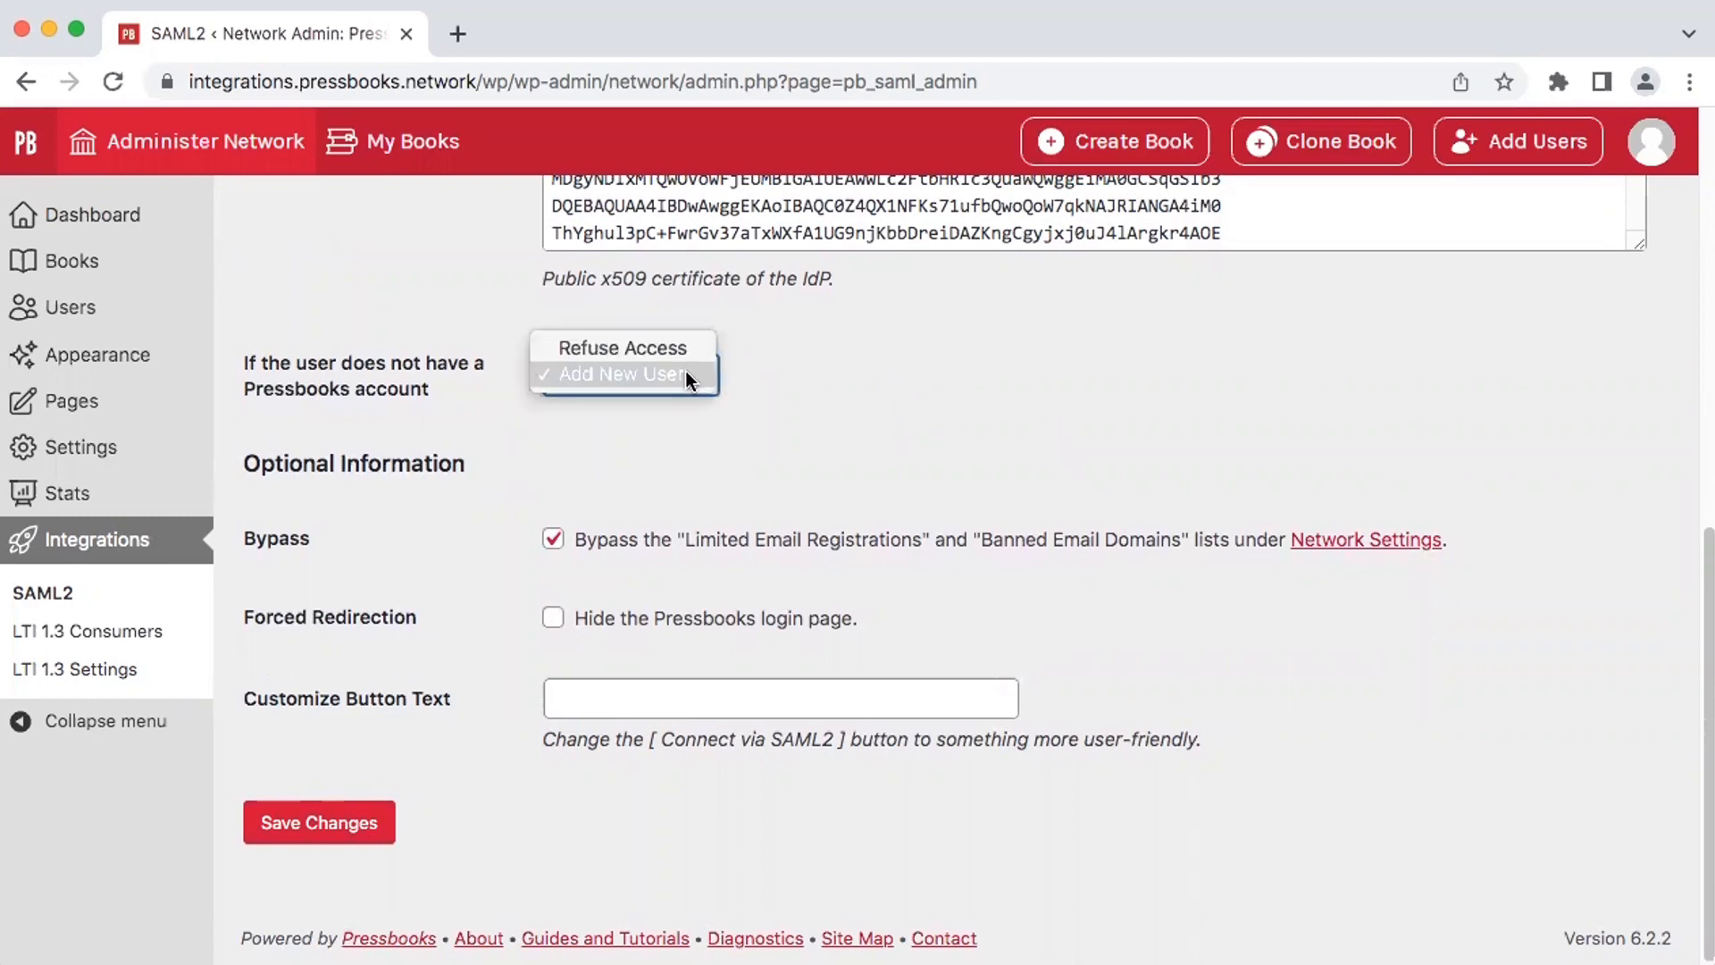
click(688, 375)
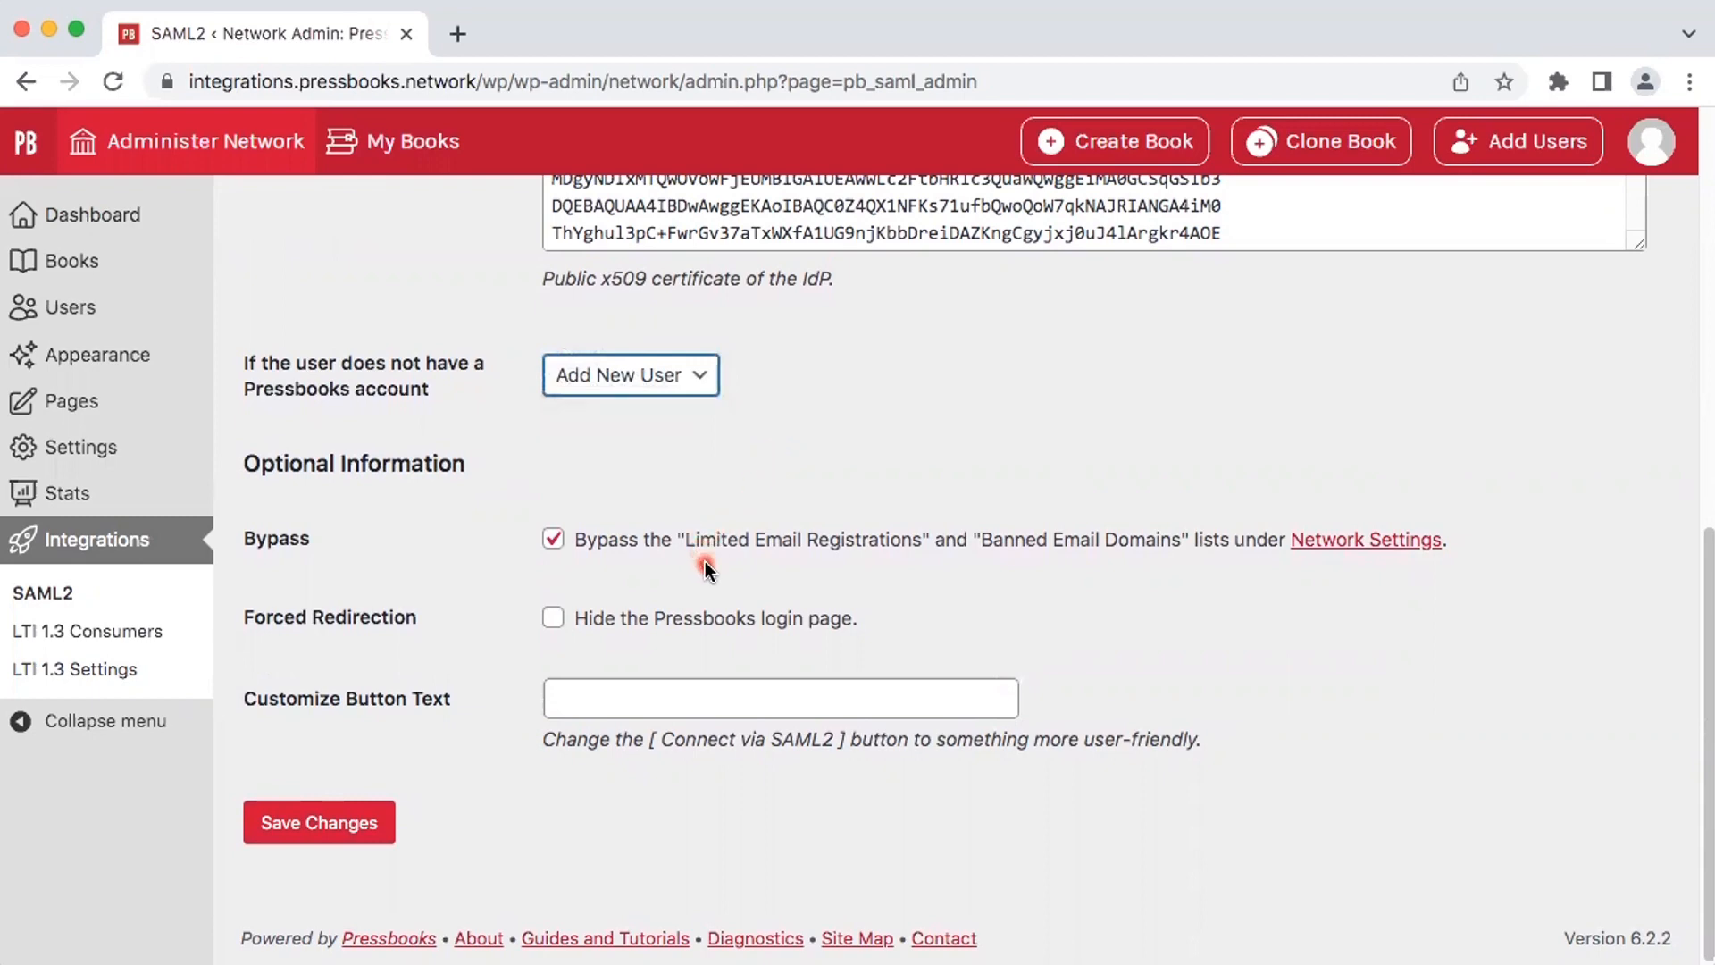
click(553, 539)
click(553, 539)
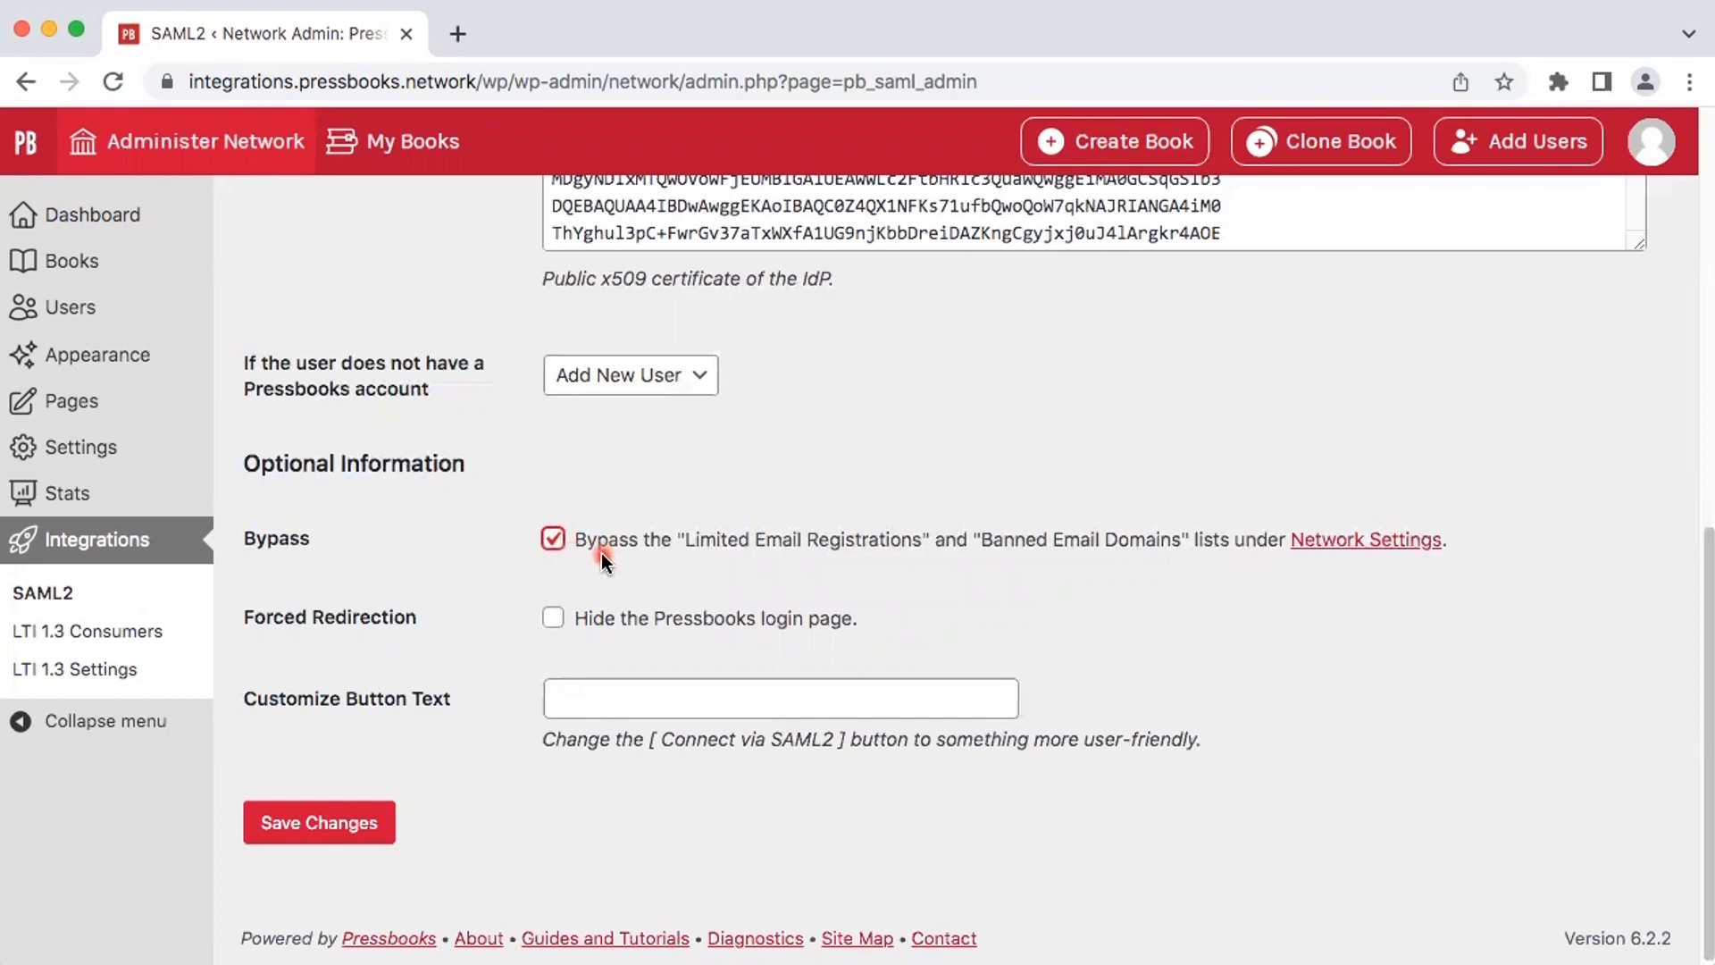
click(553, 619)
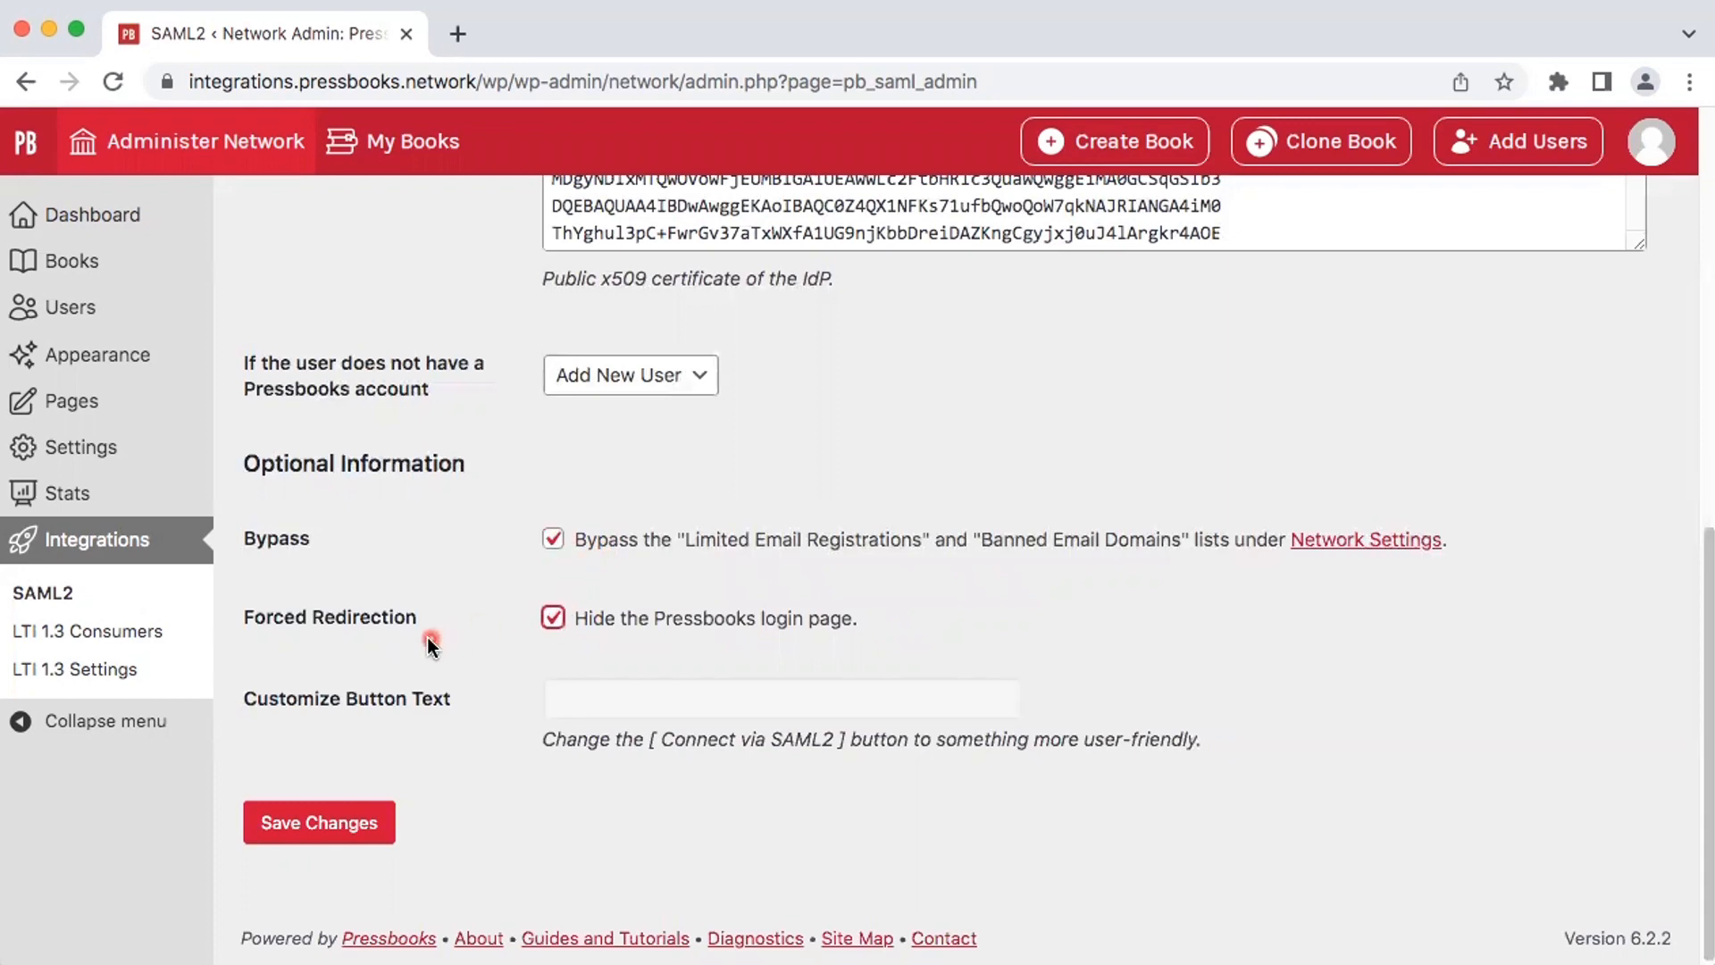
click(553, 620)
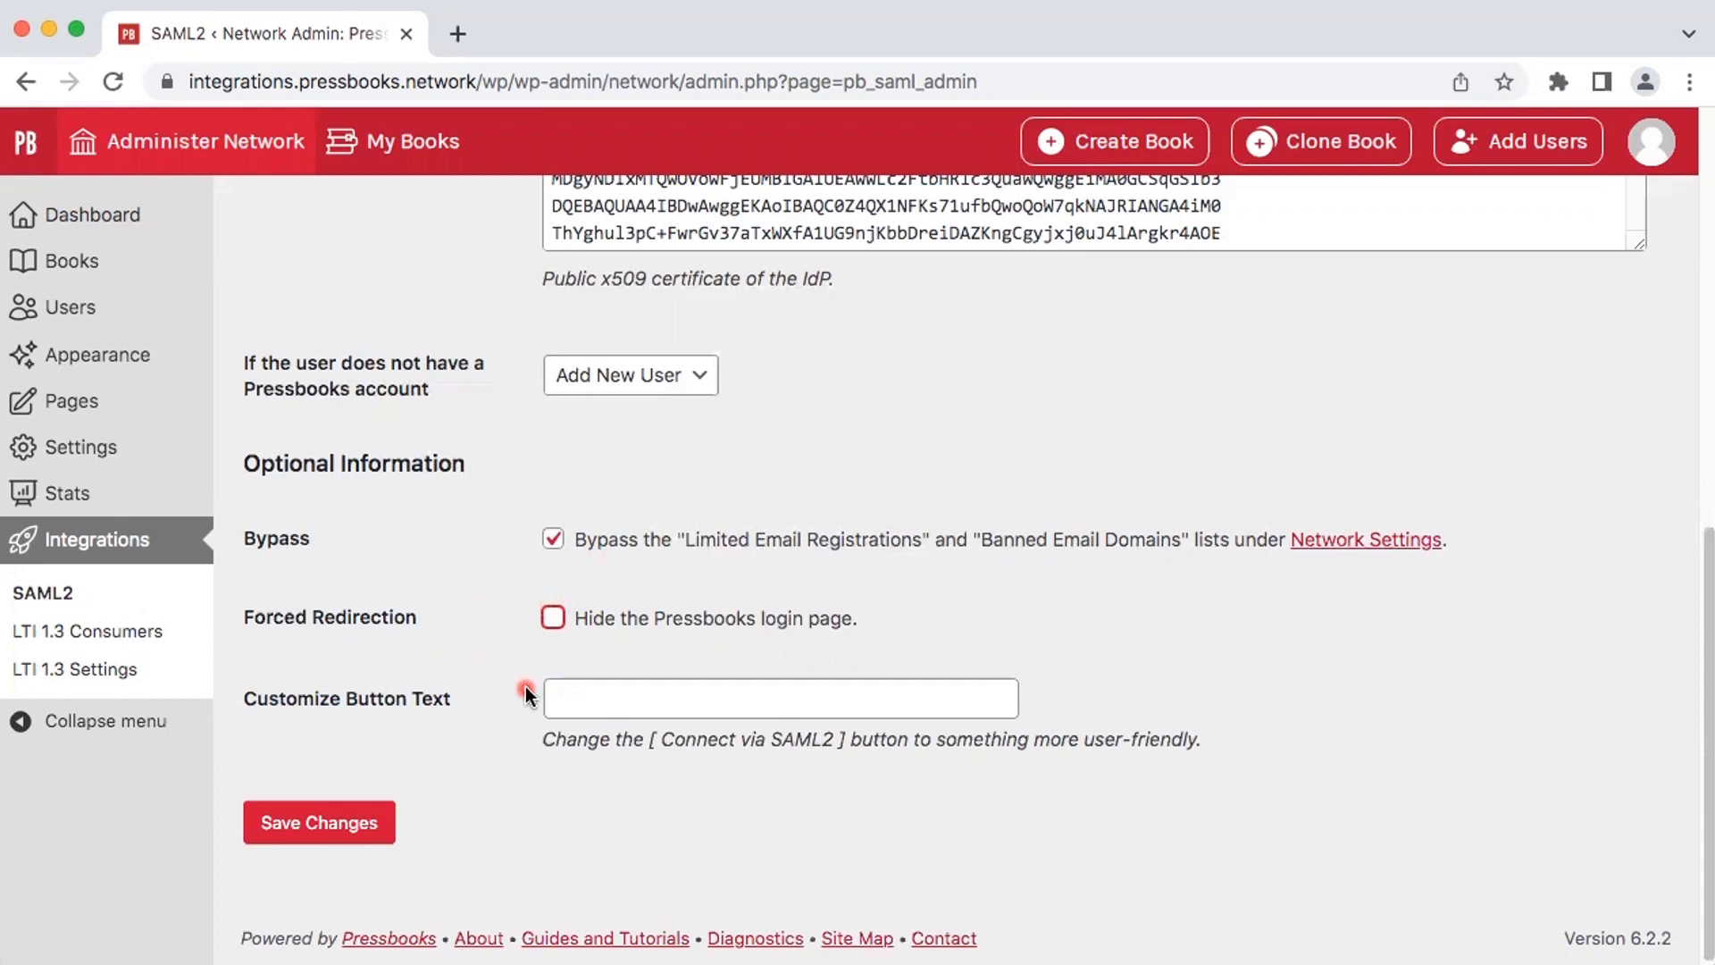
click(591, 698)
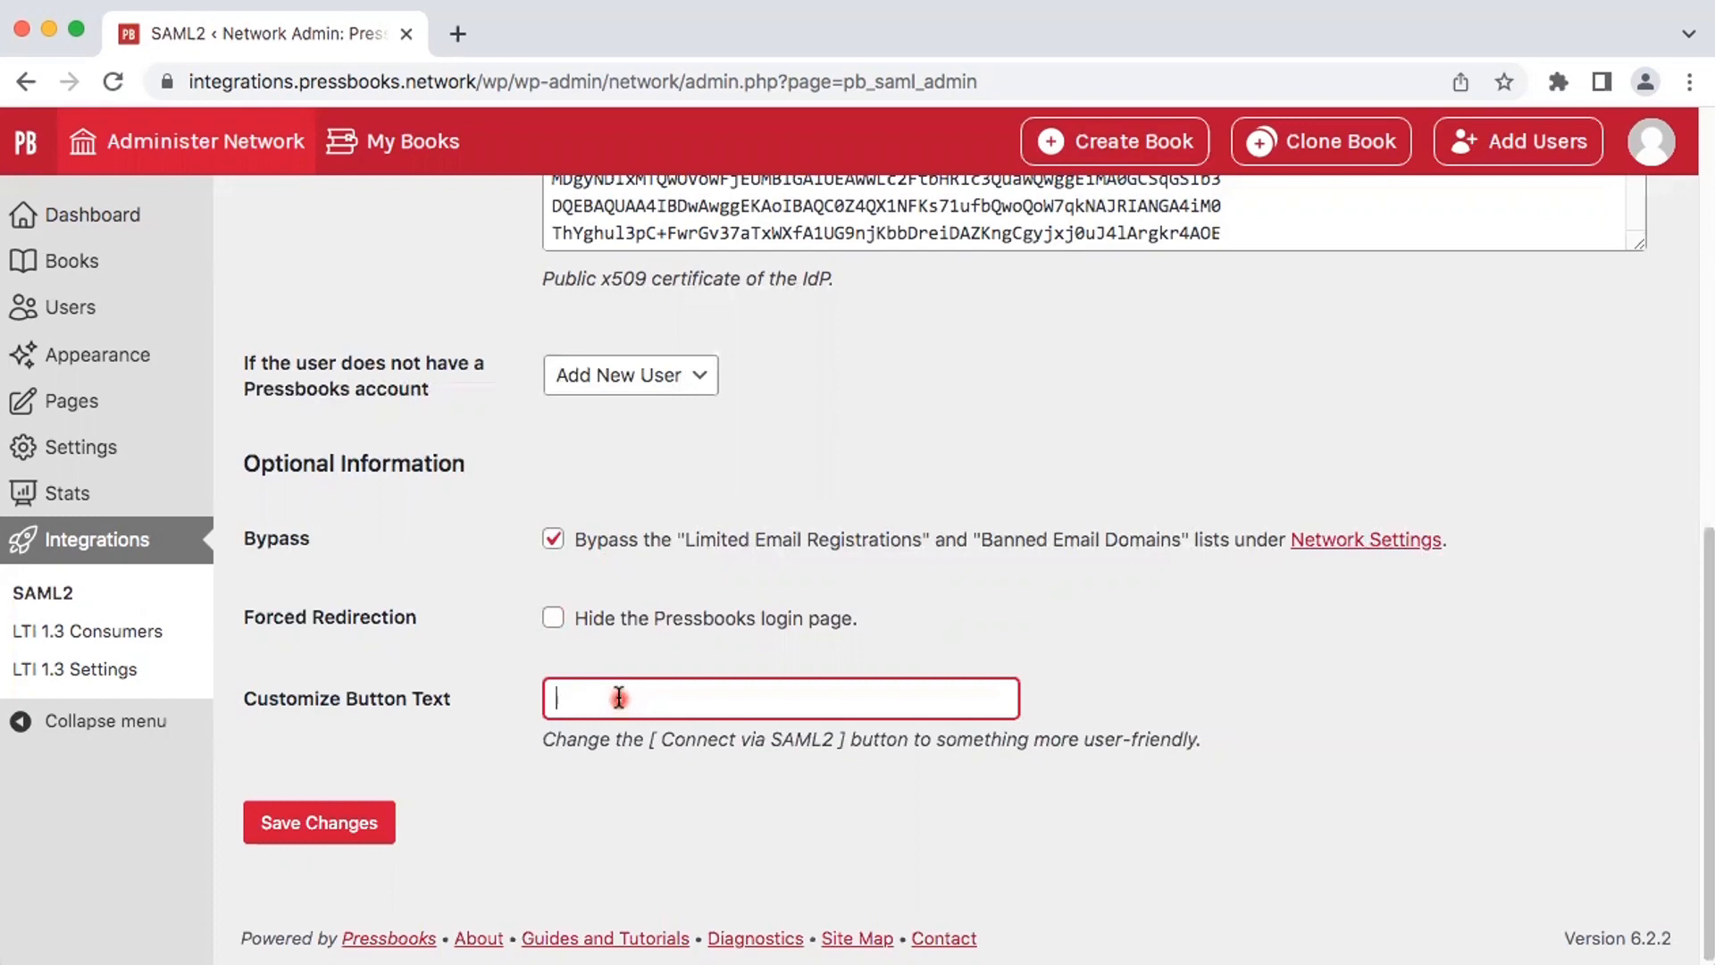
click(343, 824)
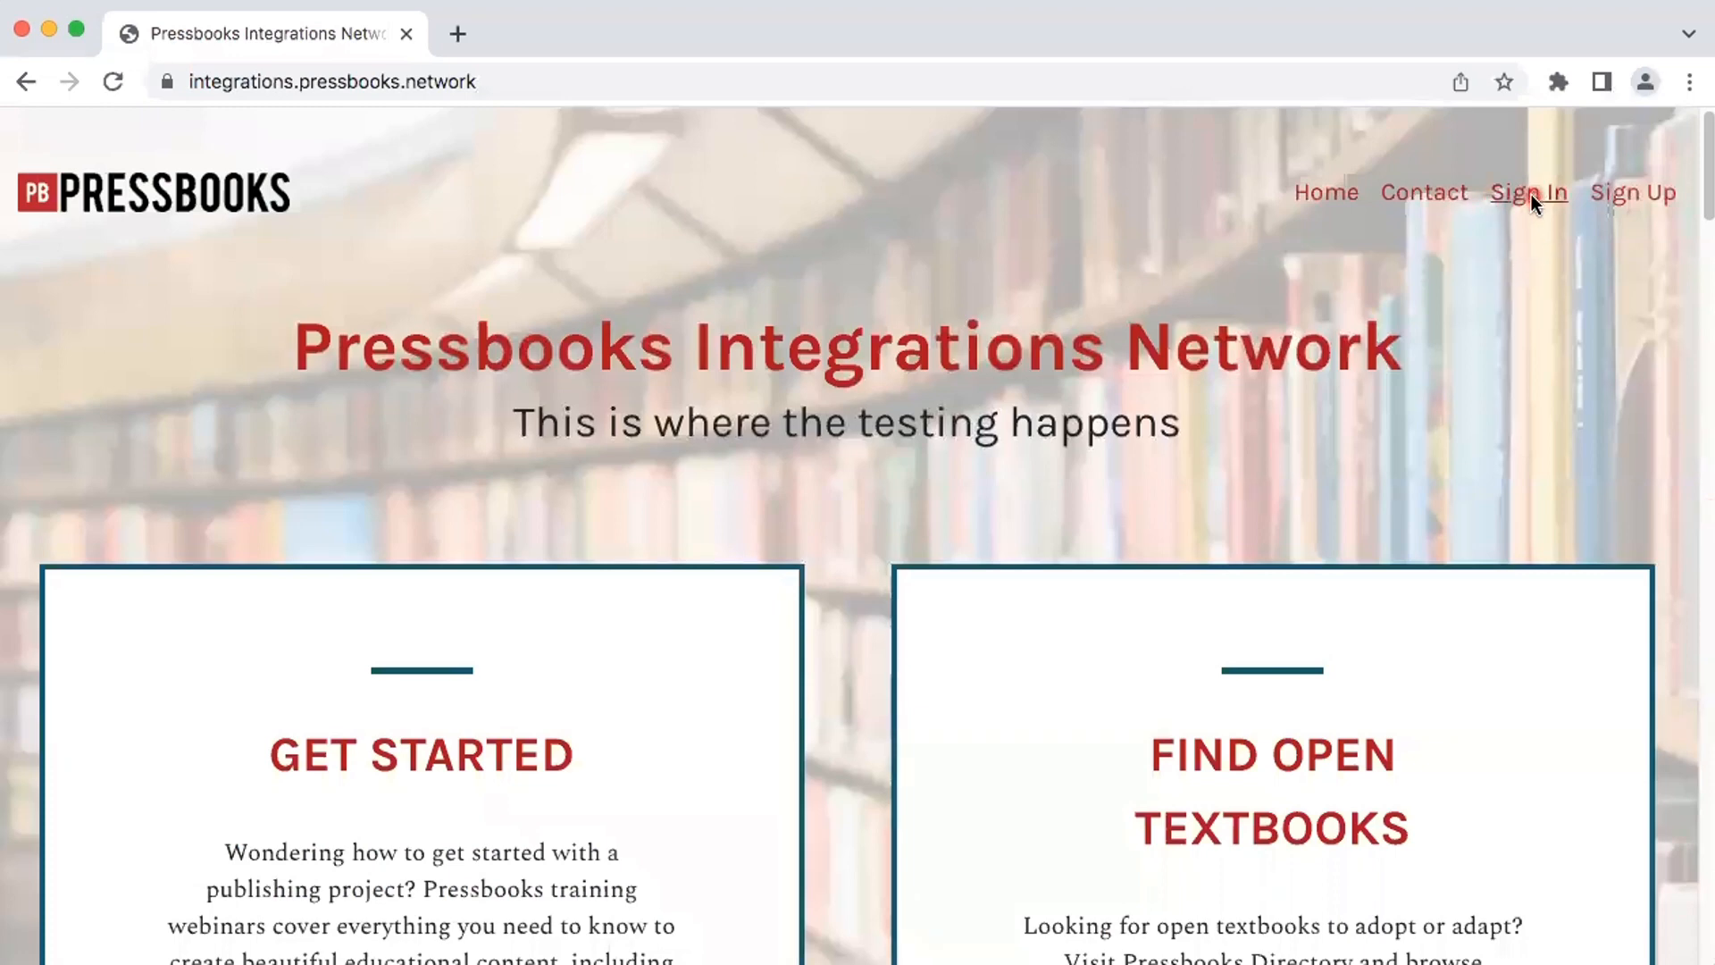
Step: Sign in to the network through SAML2 using the test account's username and password
click(1527, 191)
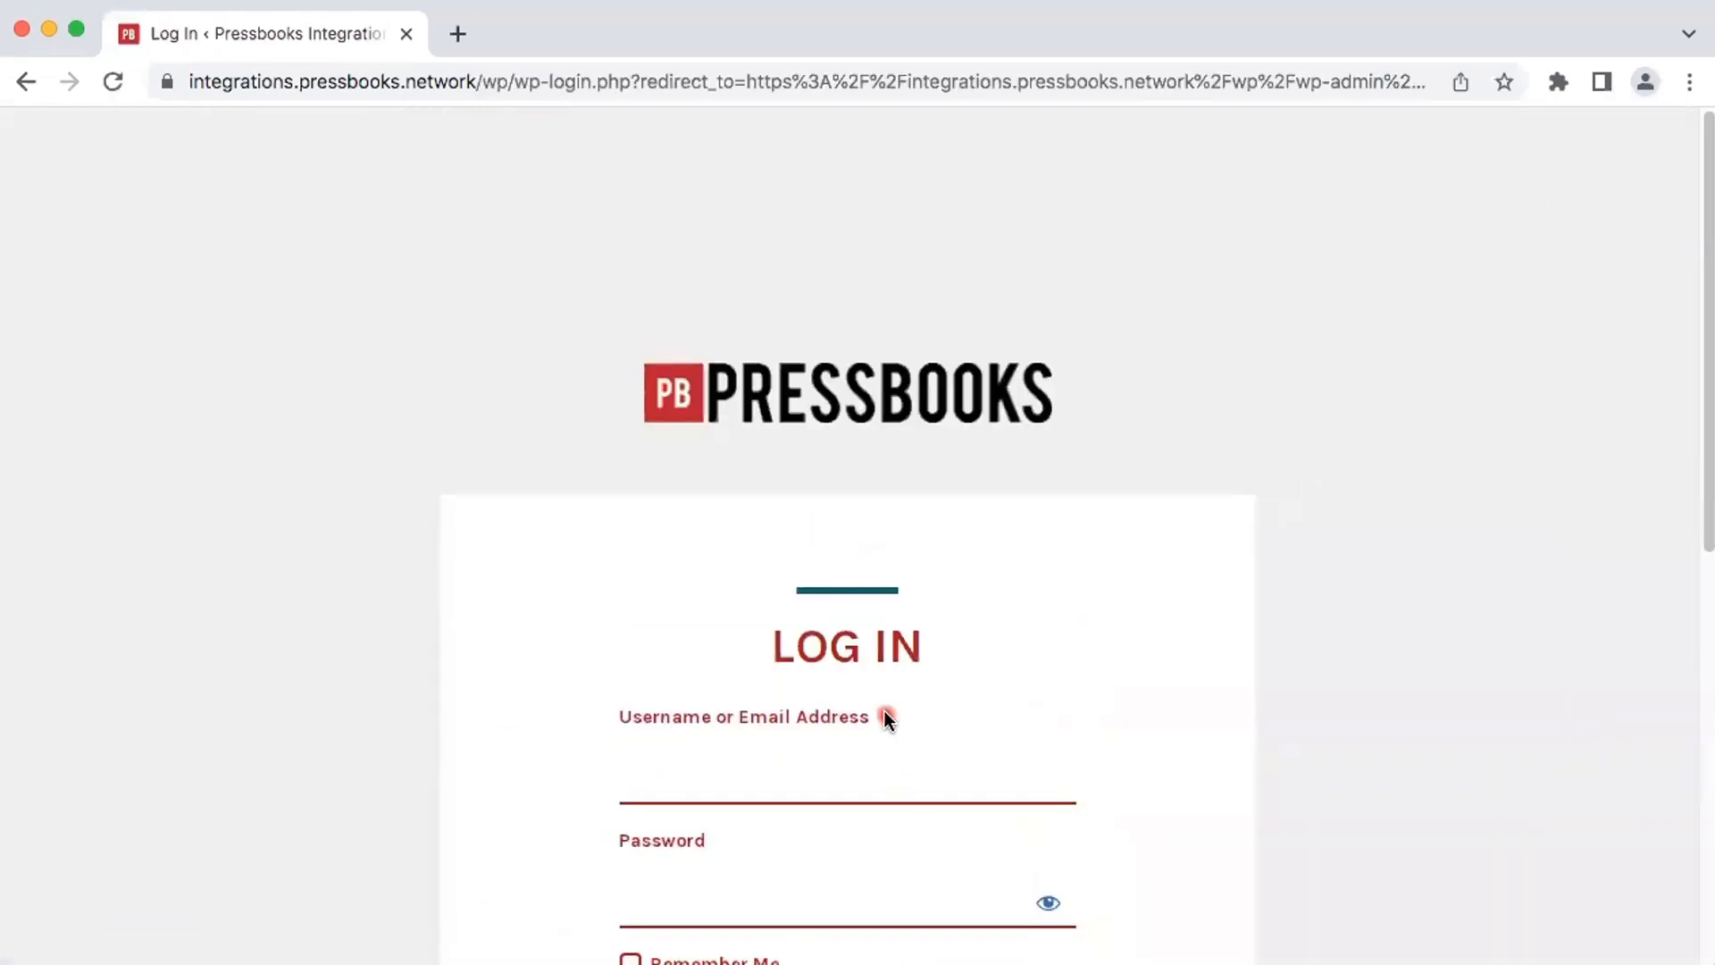
scroll(886, 719, down, 9)
click(865, 441)
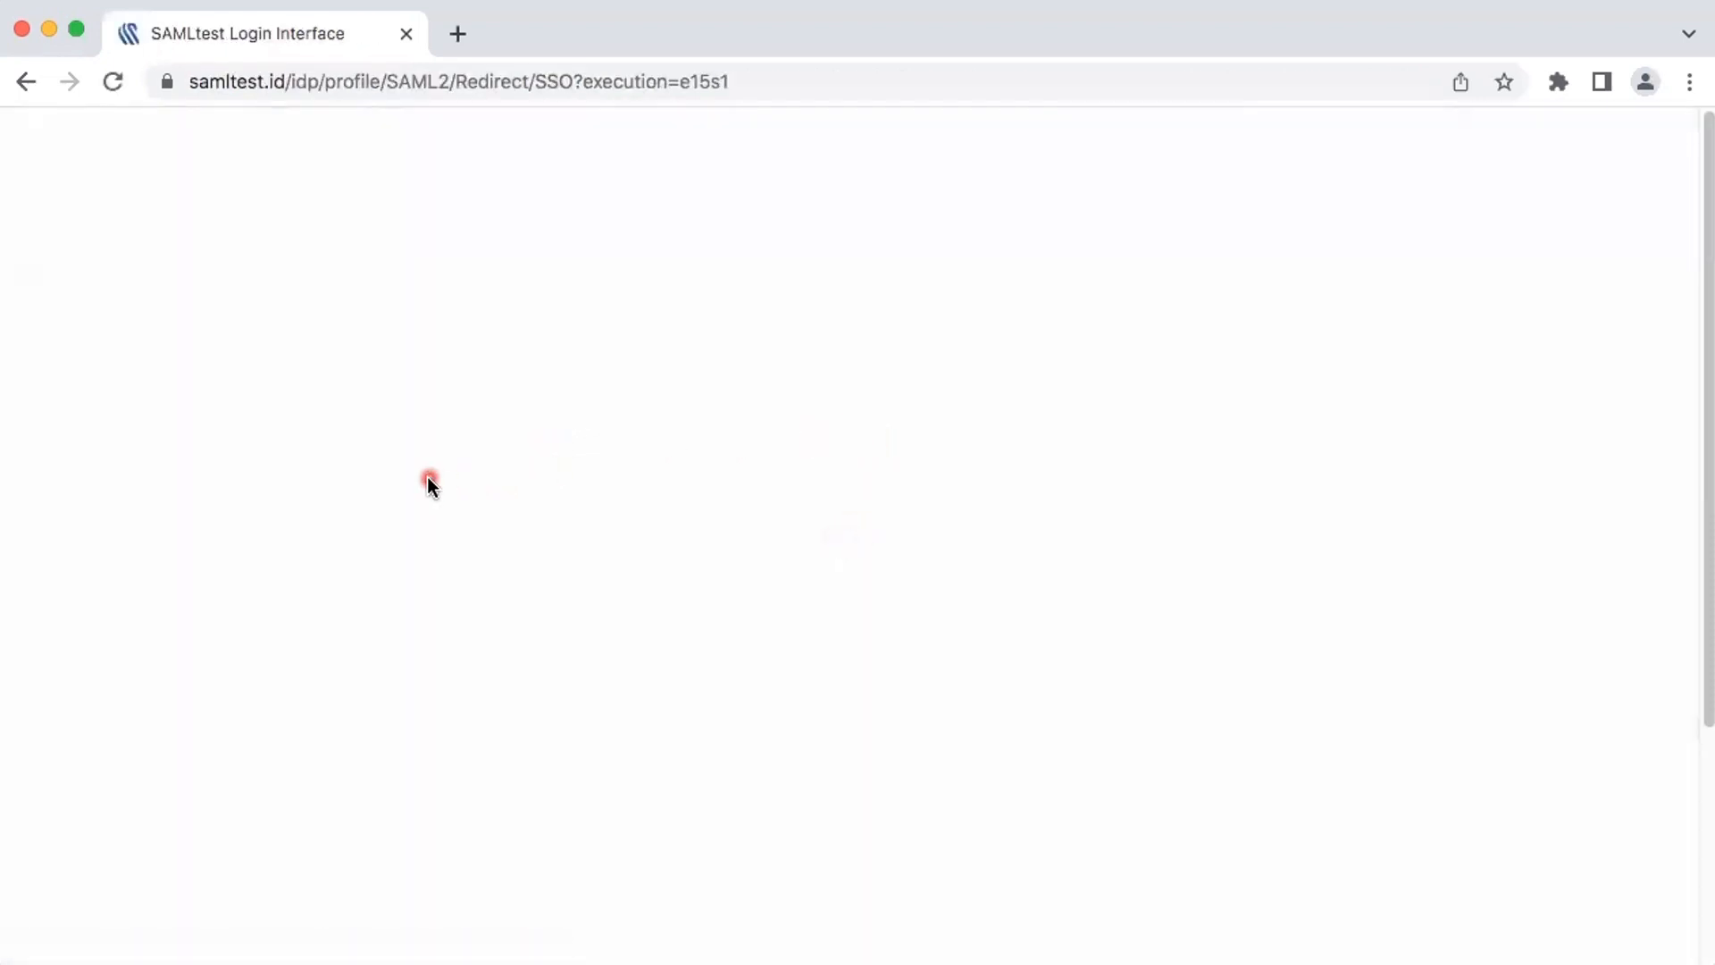
click(435, 496)
text(rick)
key(Tab)
text(psych)
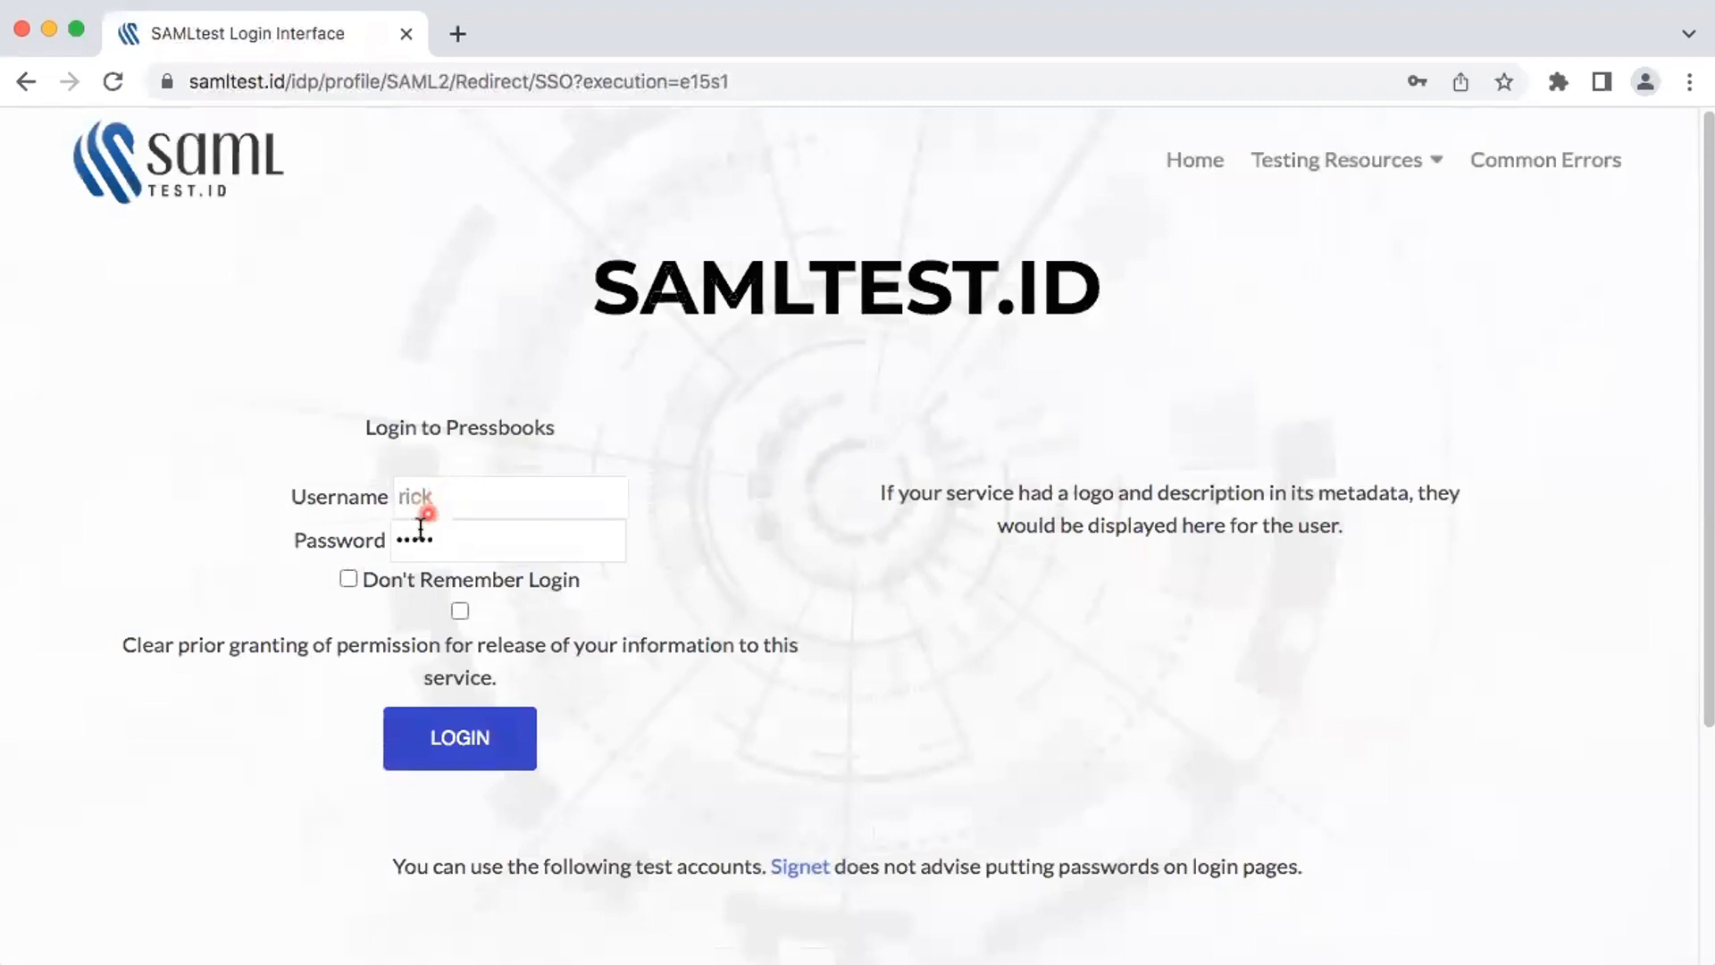
click(489, 744)
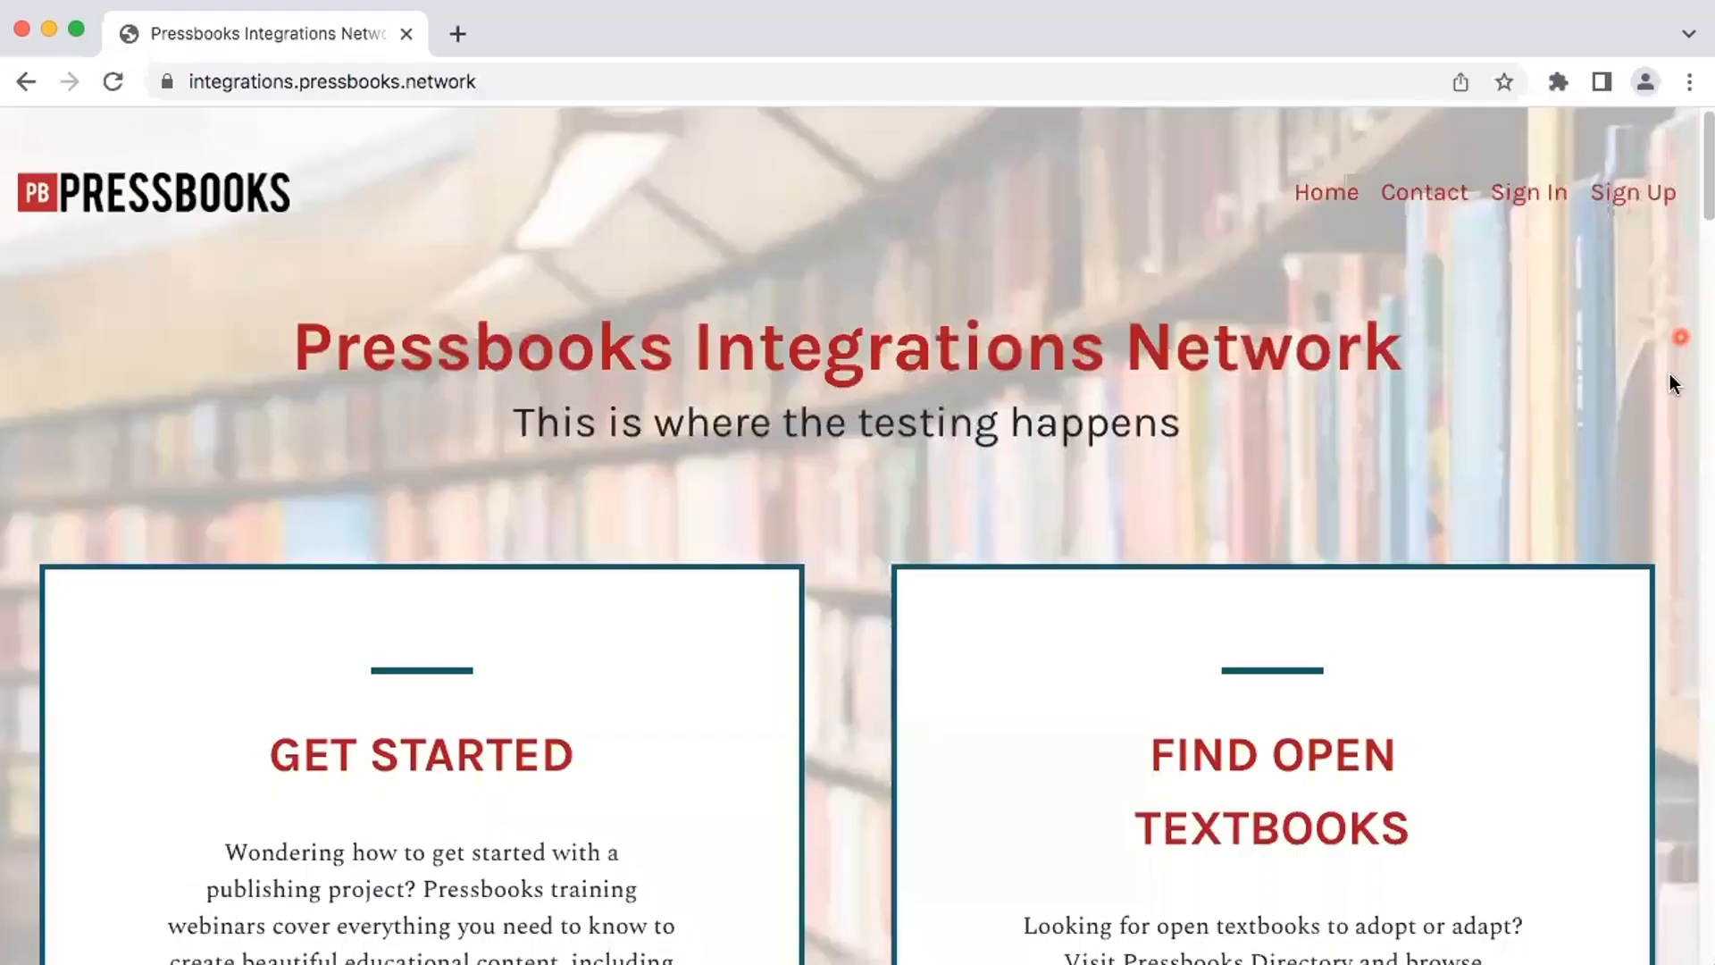
Step: Sign in again through SAML2 with the test account's username and password
click(1531, 197)
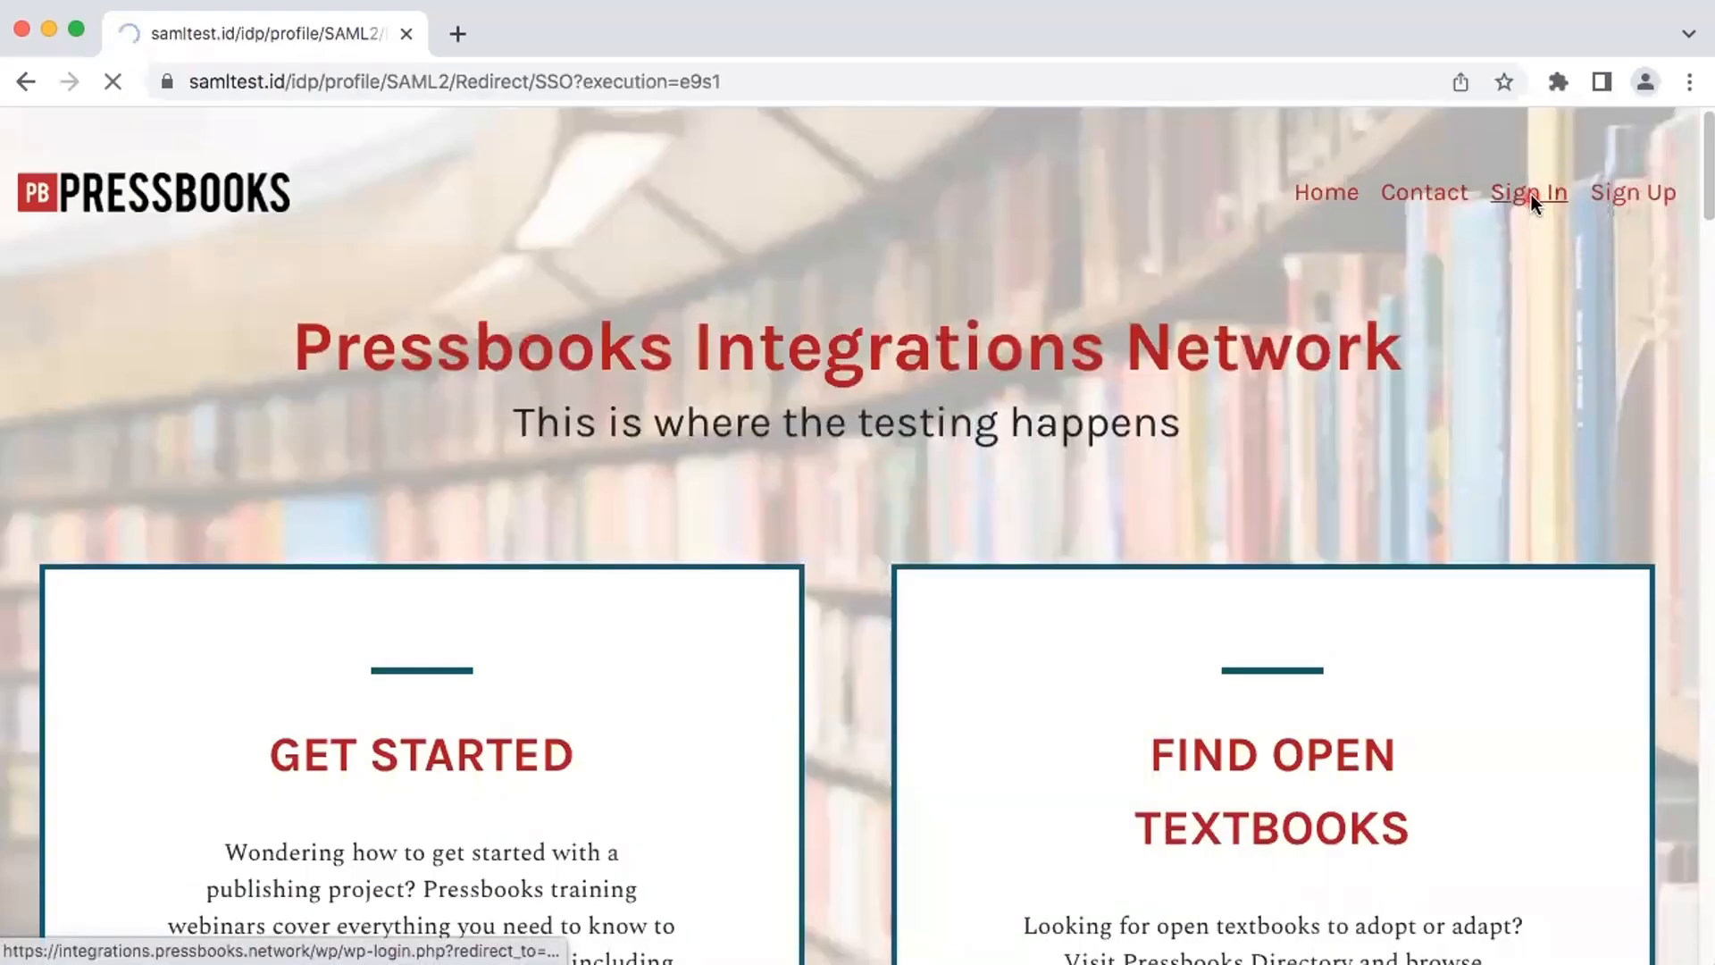
click(421, 491)
text(rick)
key(Tab)
text(psych)
click(460, 739)
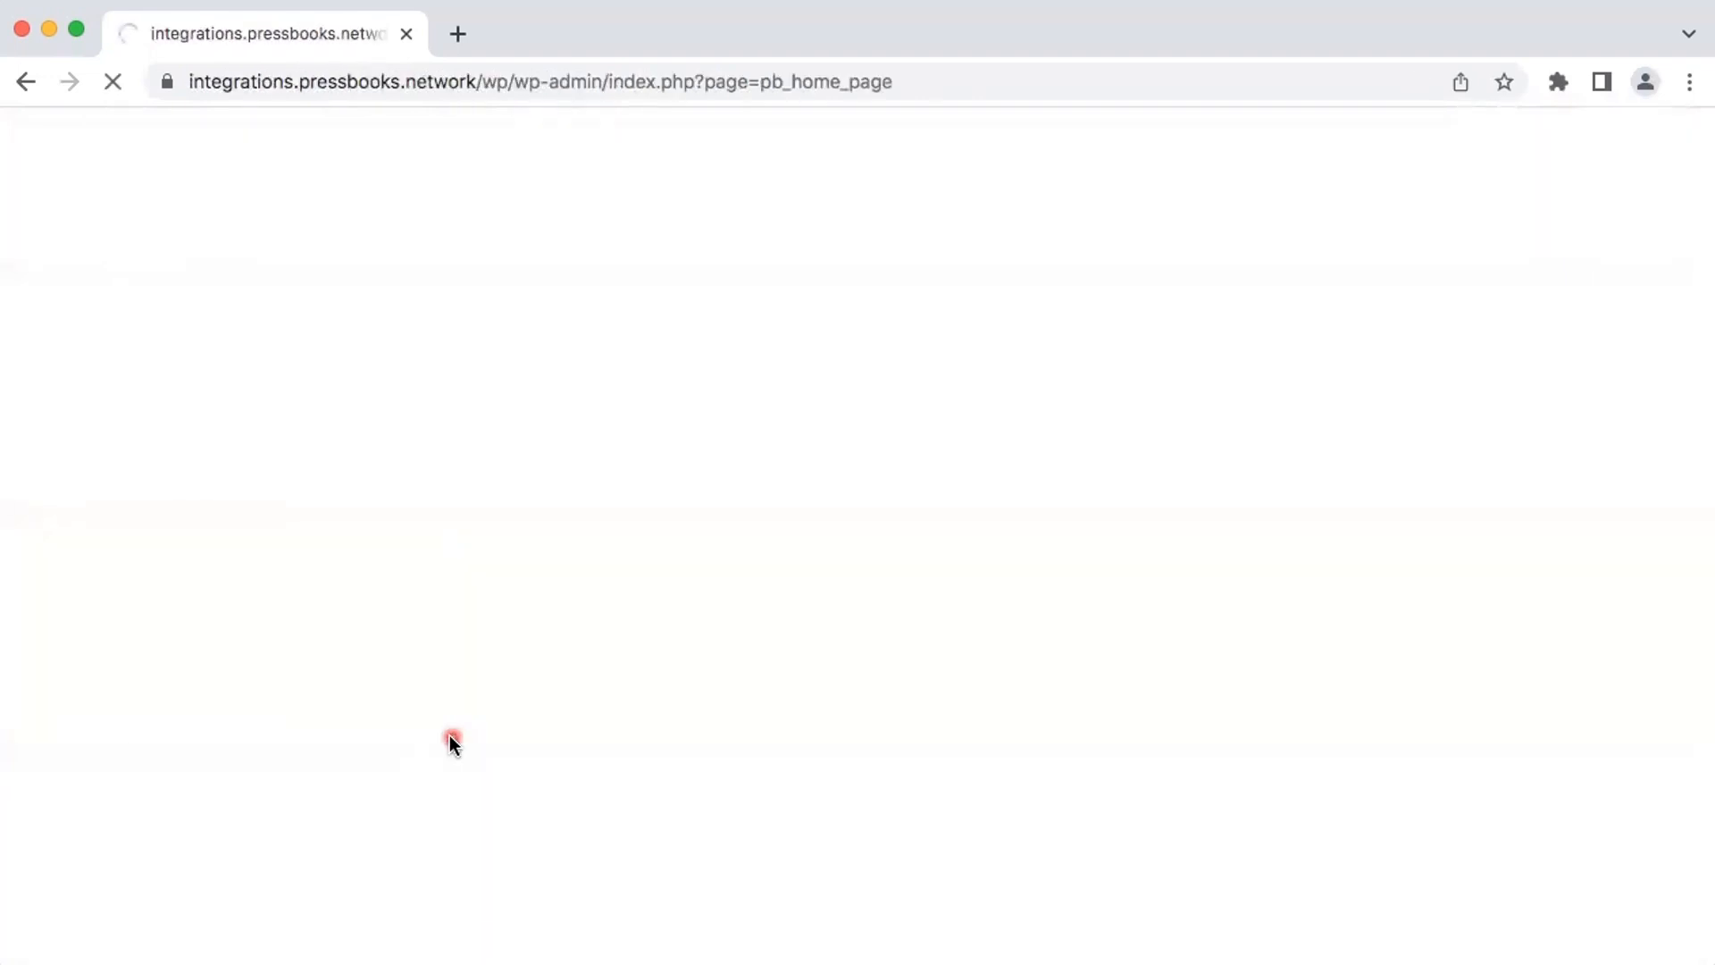